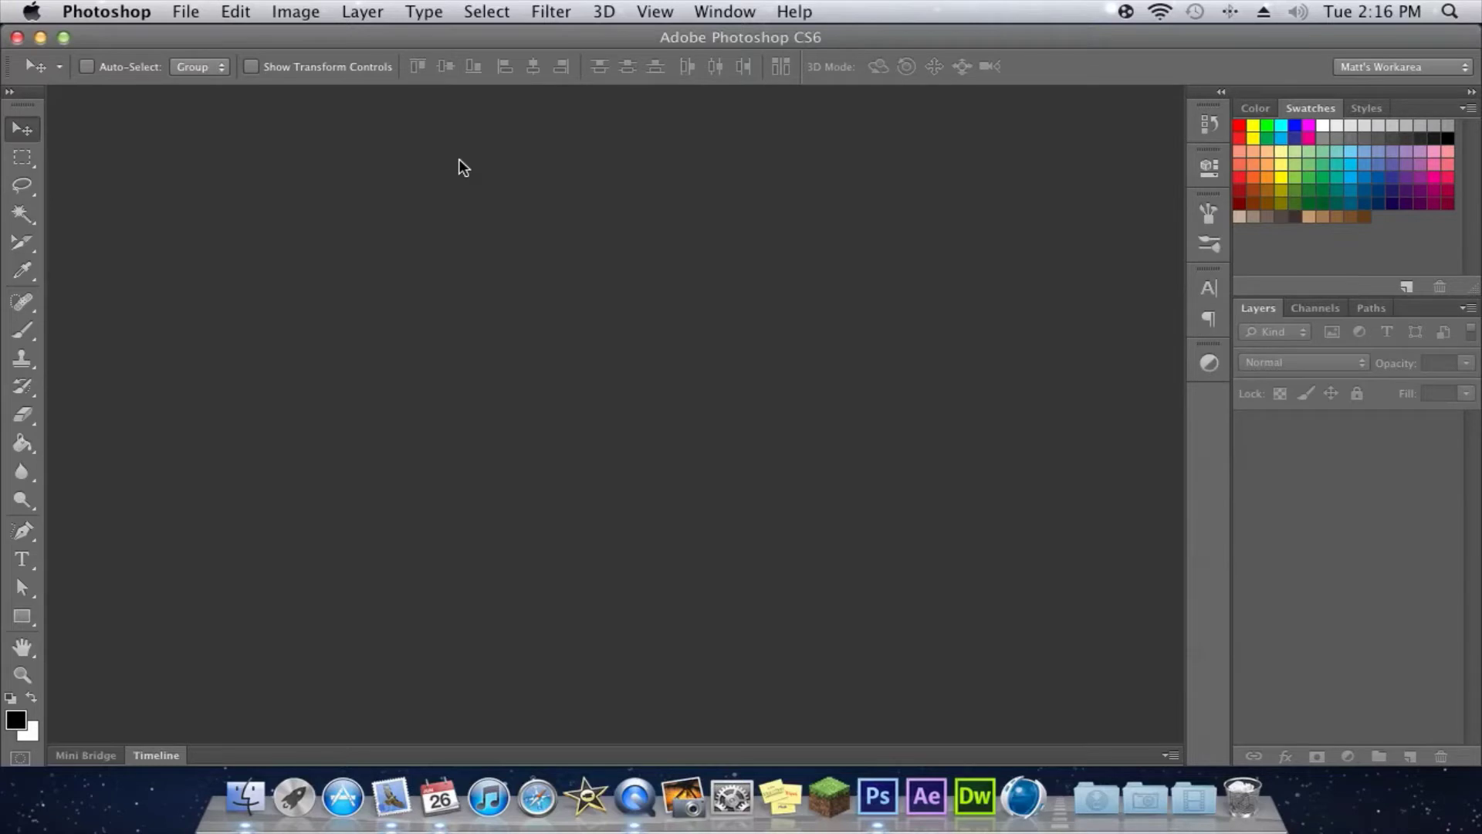
Create a new document named 'Masking' with the Default Photoshop Size preset.
click(34, 164)
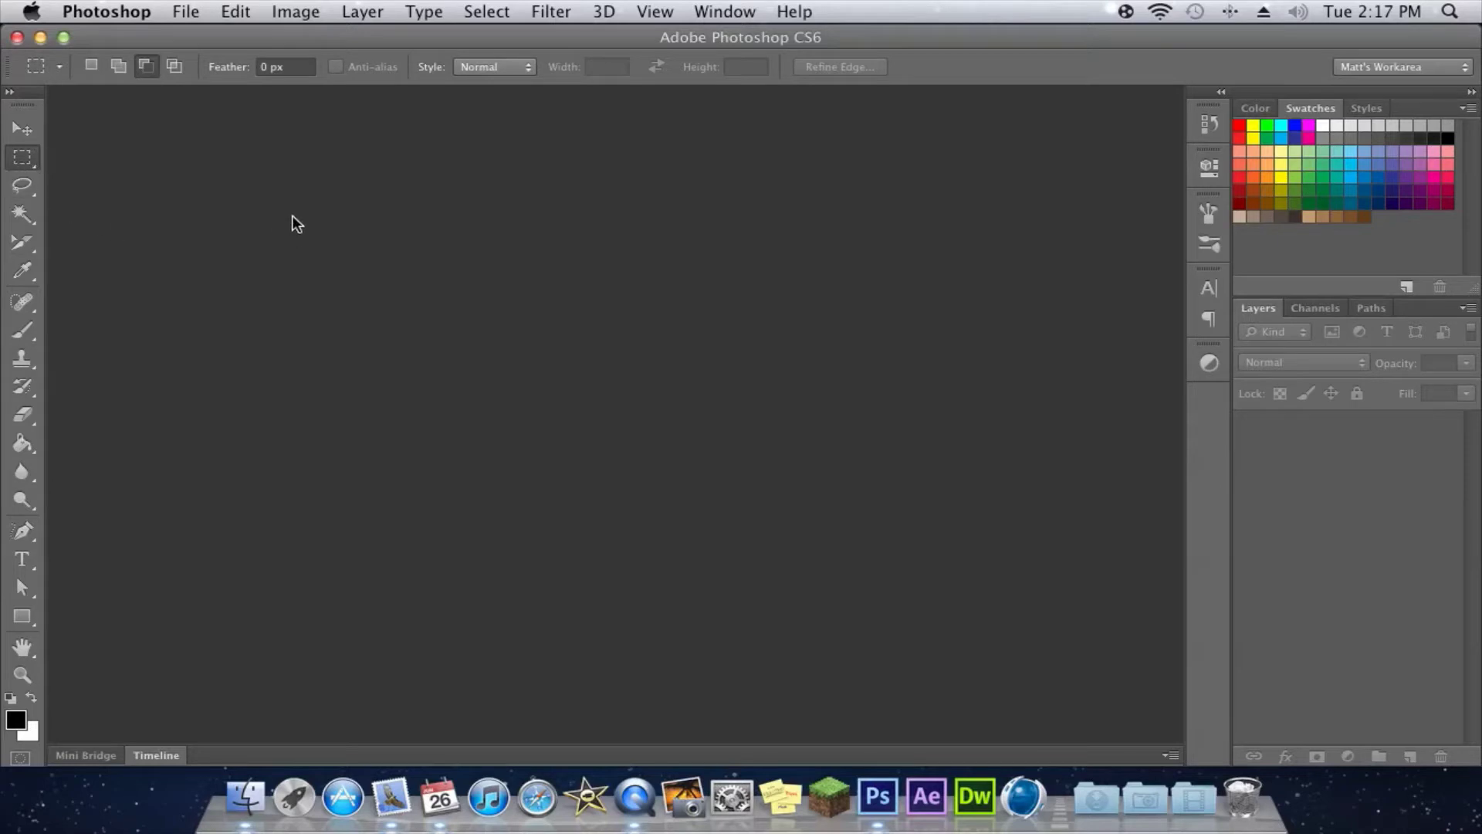
click(23, 128)
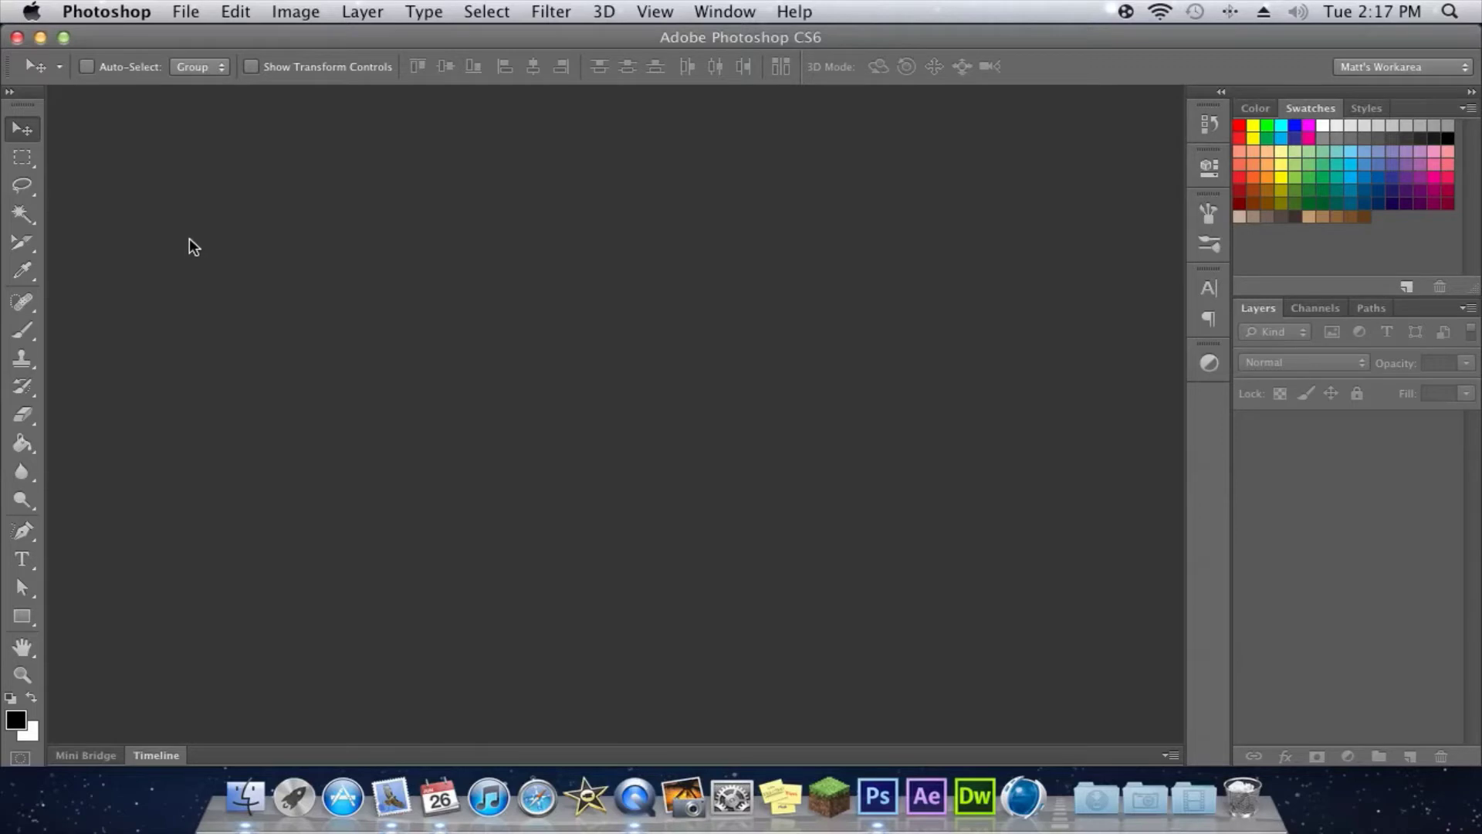
click(187, 12)
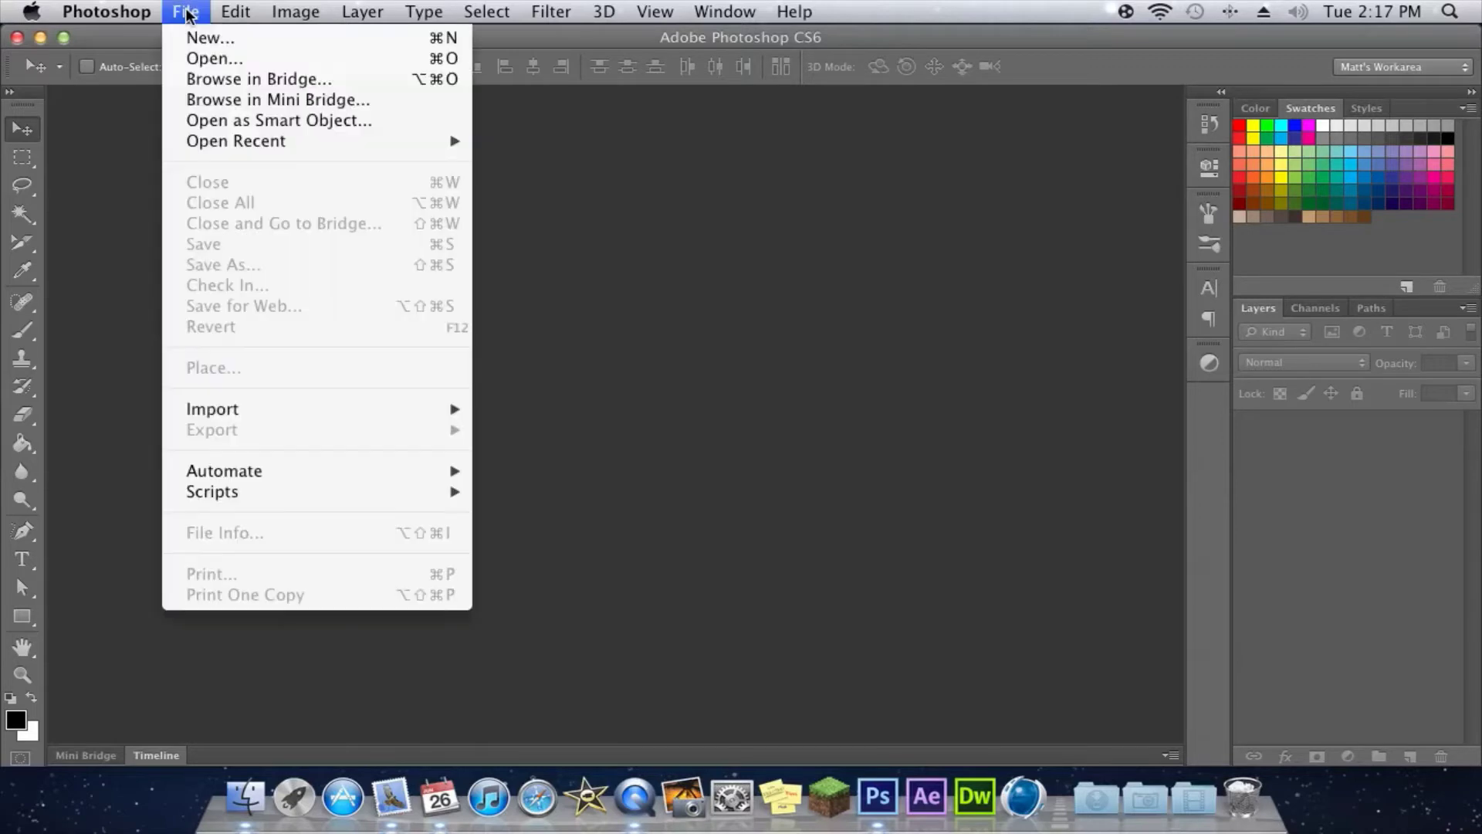
click(226, 40)
text(Masking)
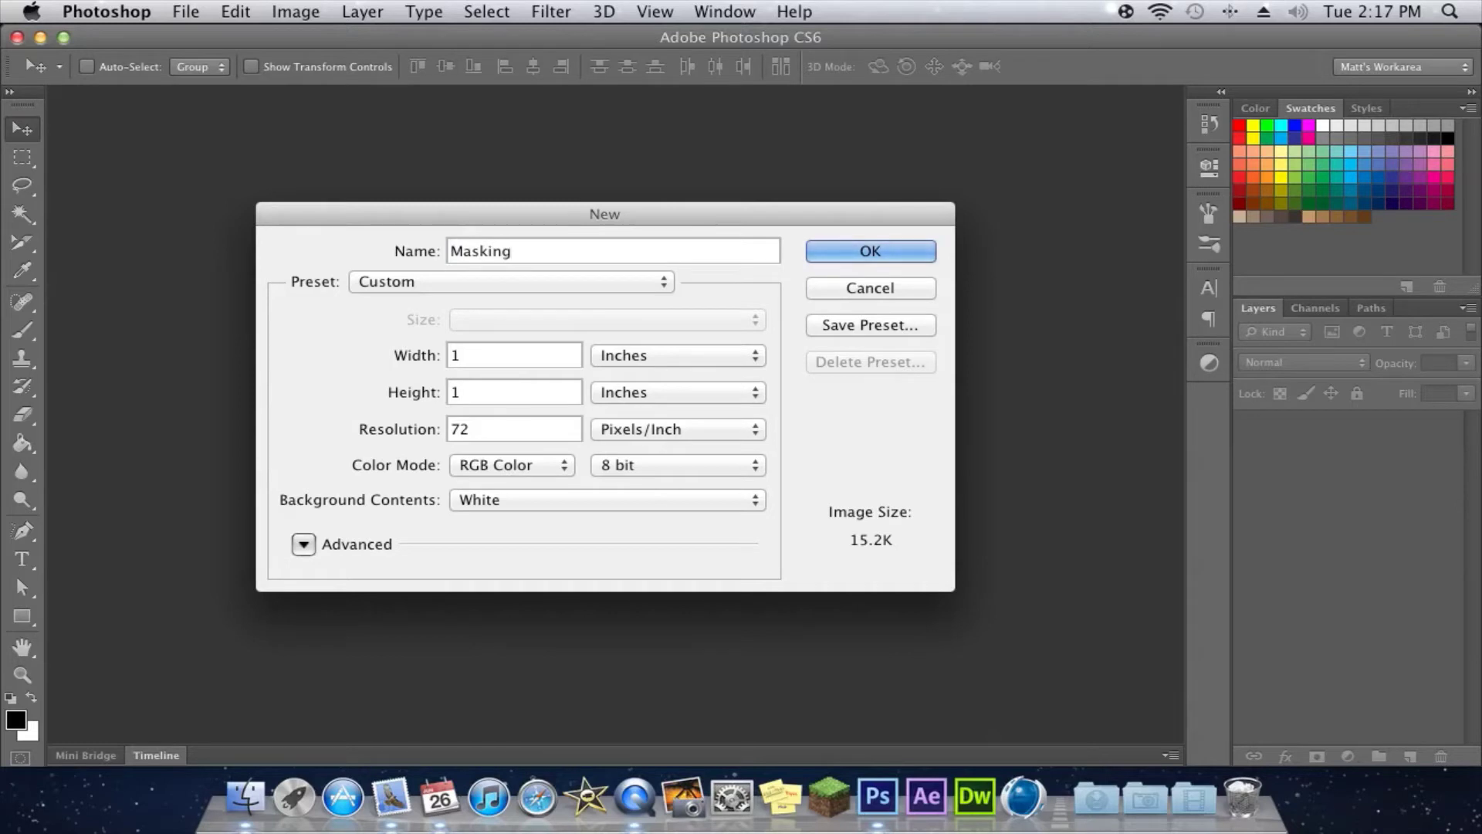
click(572, 289)
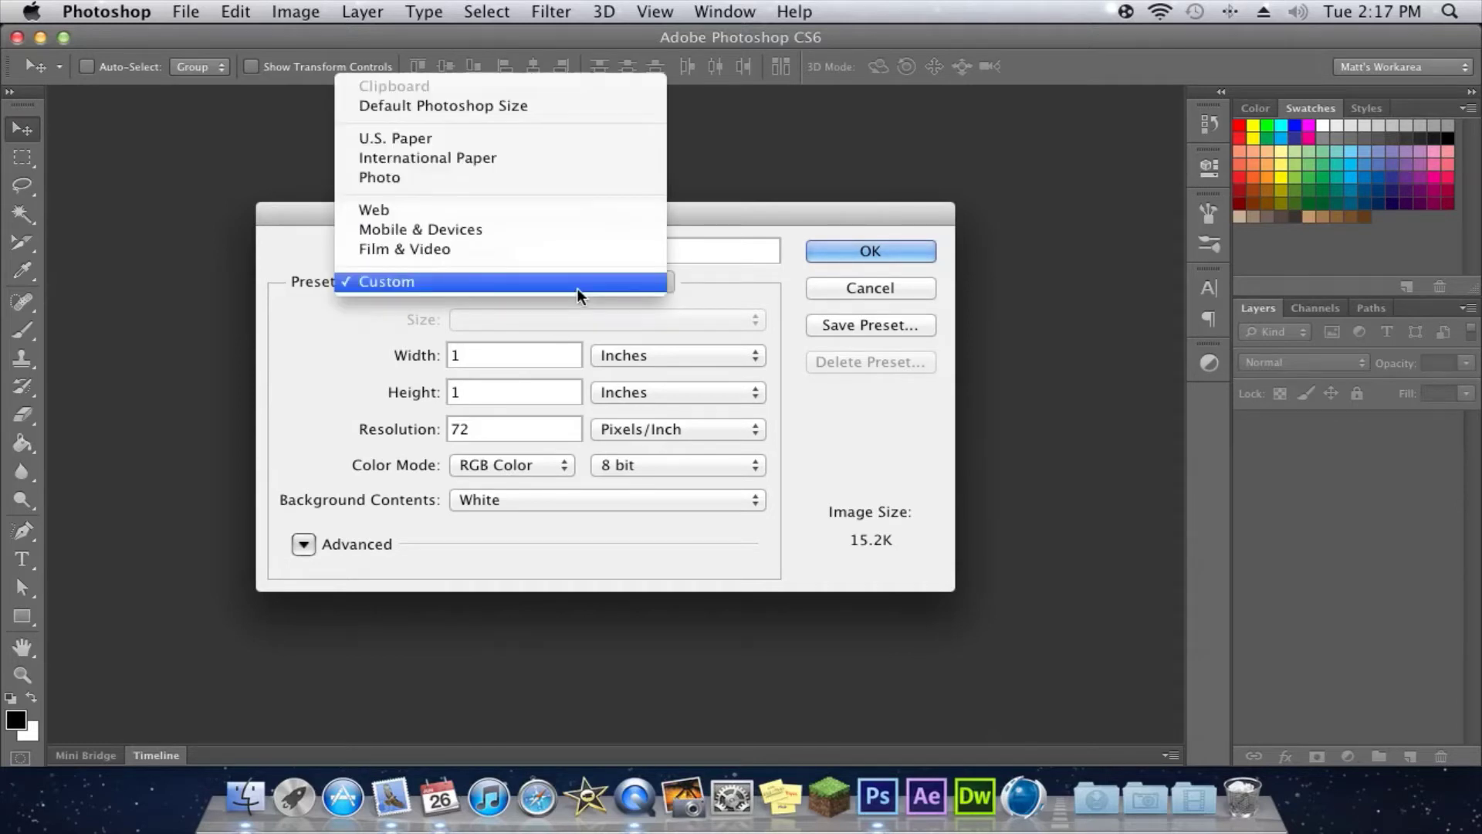
click(603, 105)
click(815, 254)
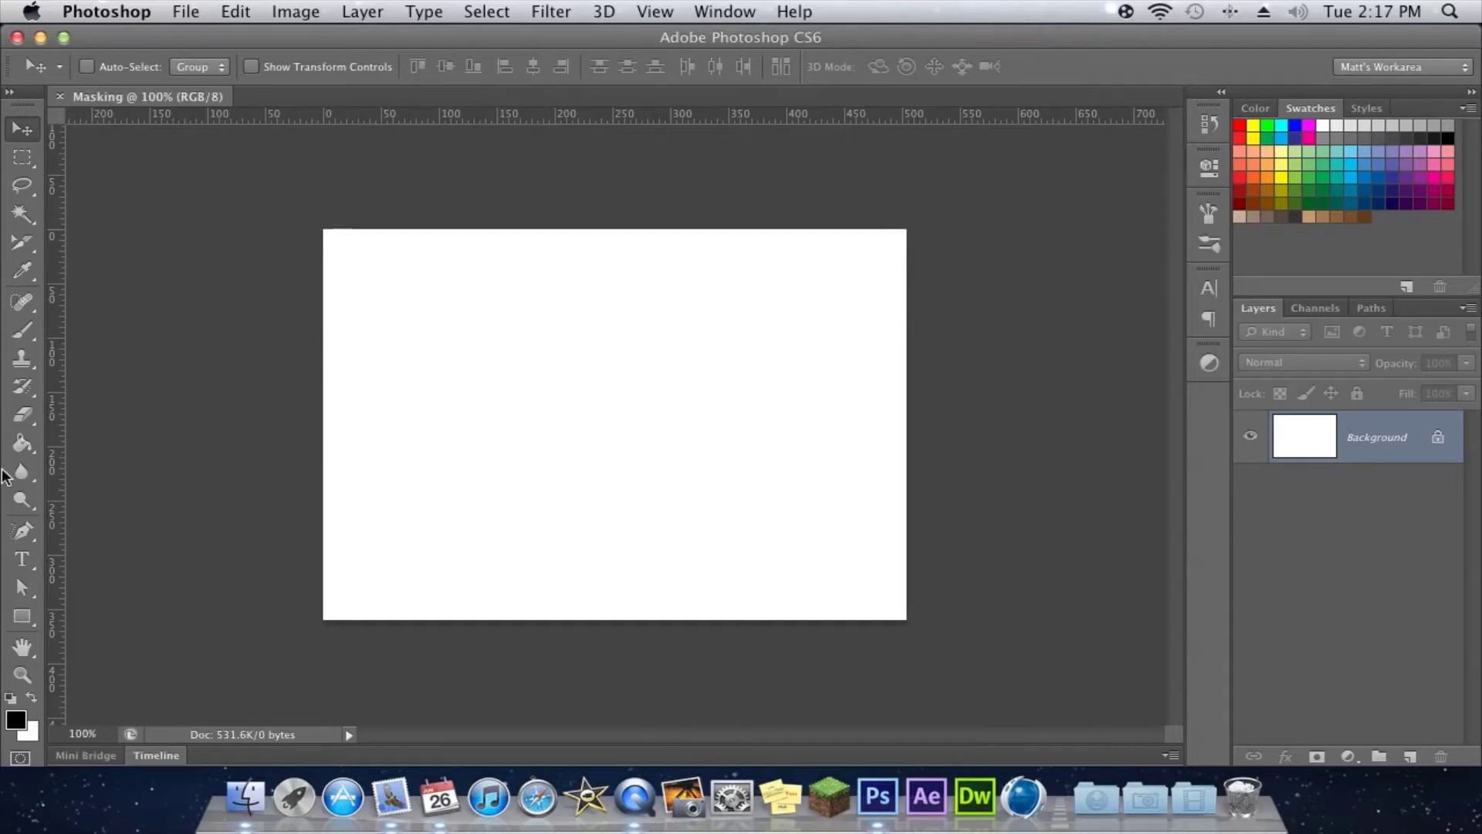
Type the two-line text 'Masking Text' / 'Is Cool!' near the canvas top-left.
click(22, 558)
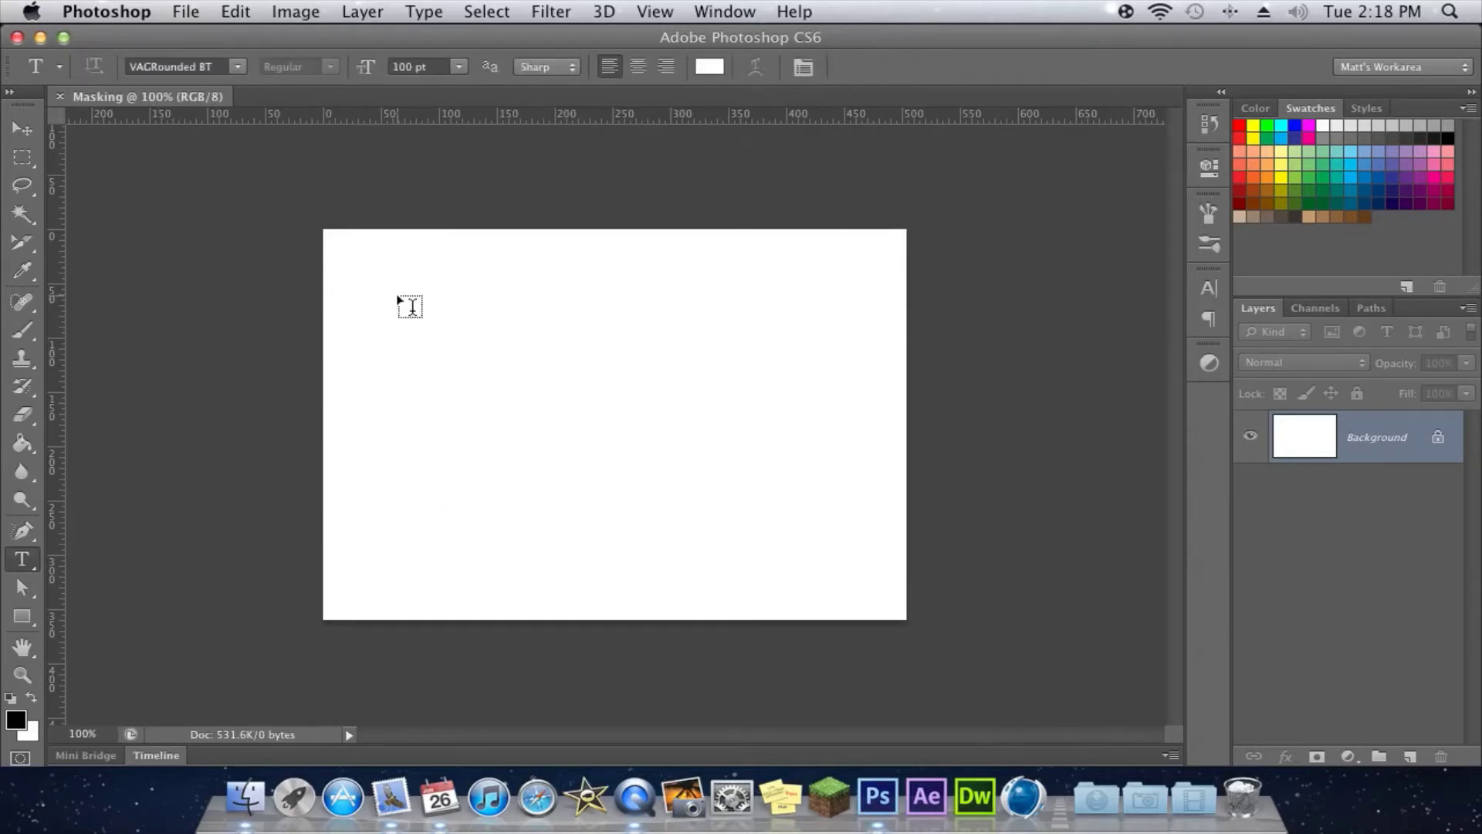
click(396, 305)
text(Masking Text)
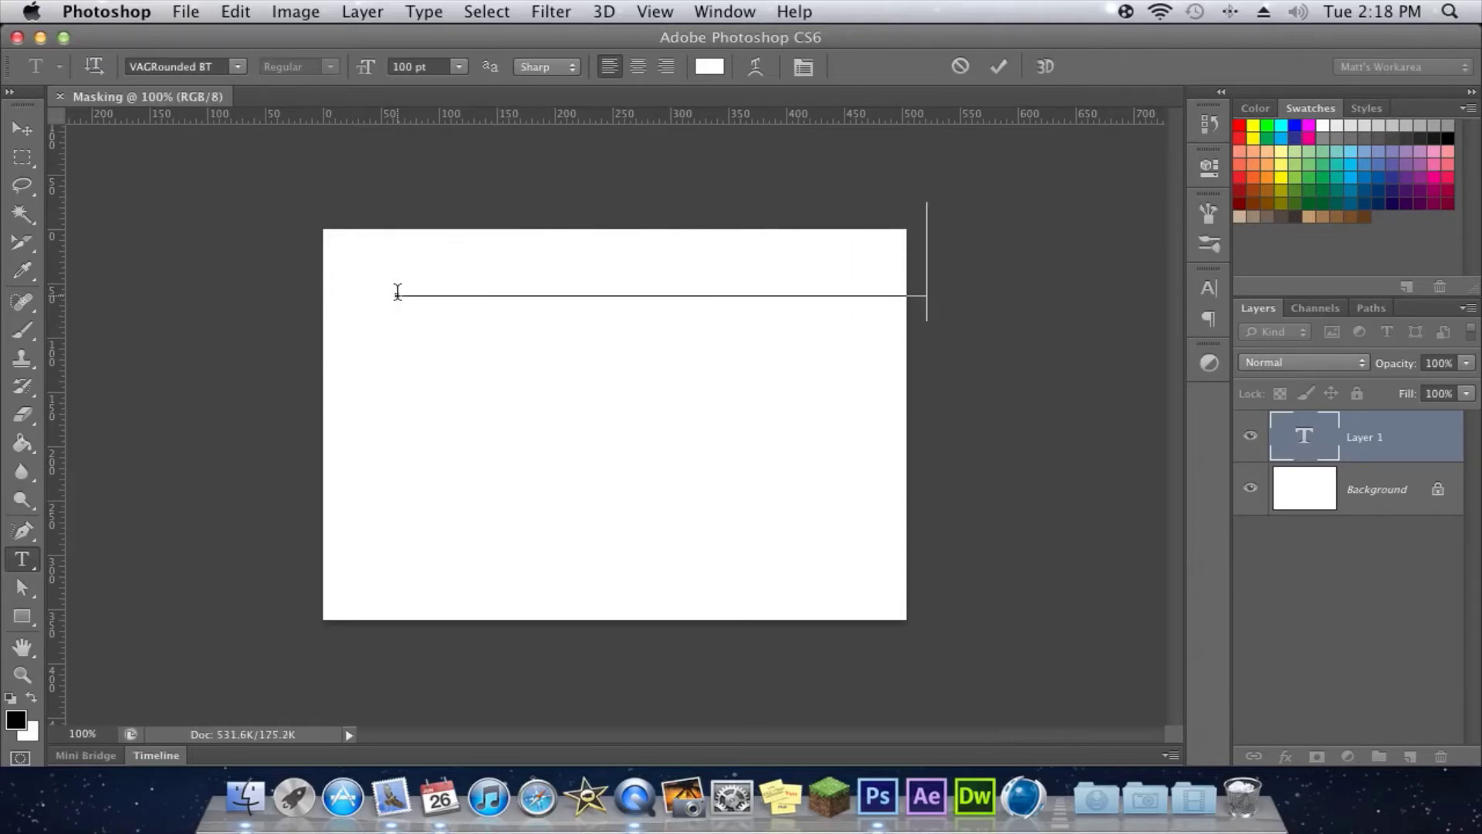
key(Return)
text(Is Cool!)
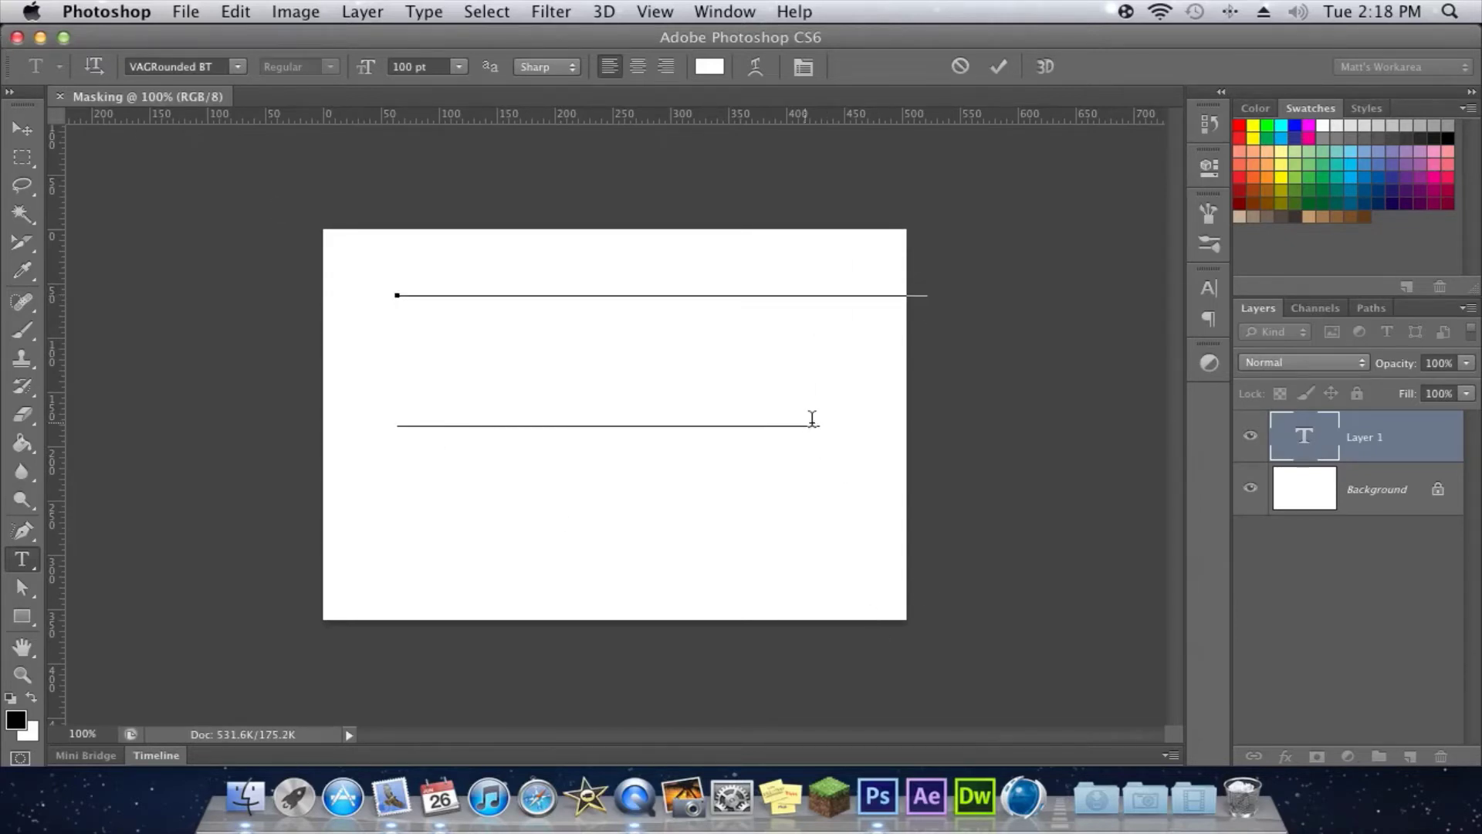
Make all the text black, commit it, and drag it down-left into place on the canvas.
key(super+a)
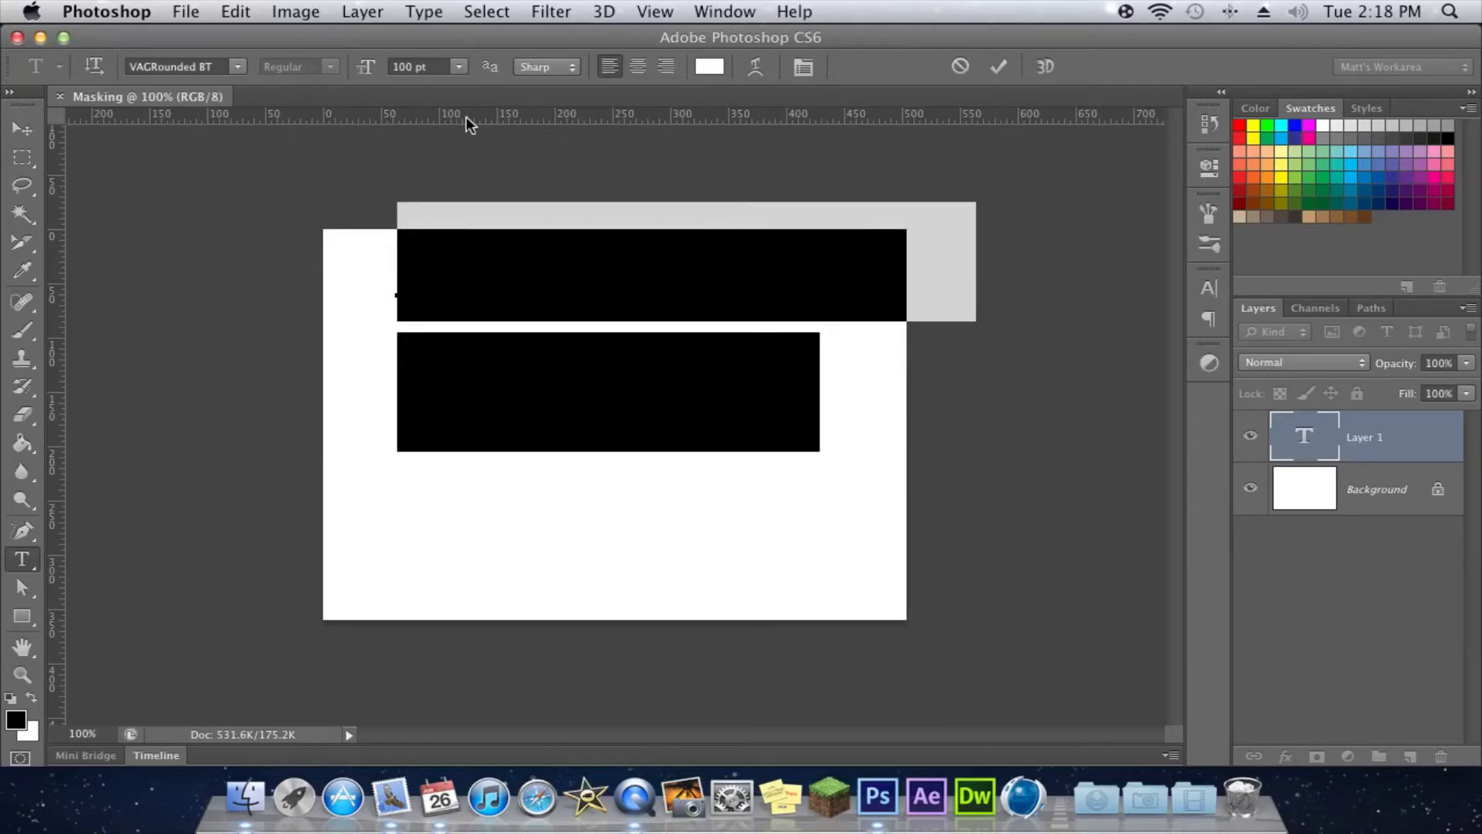
click(710, 66)
click(951, 656)
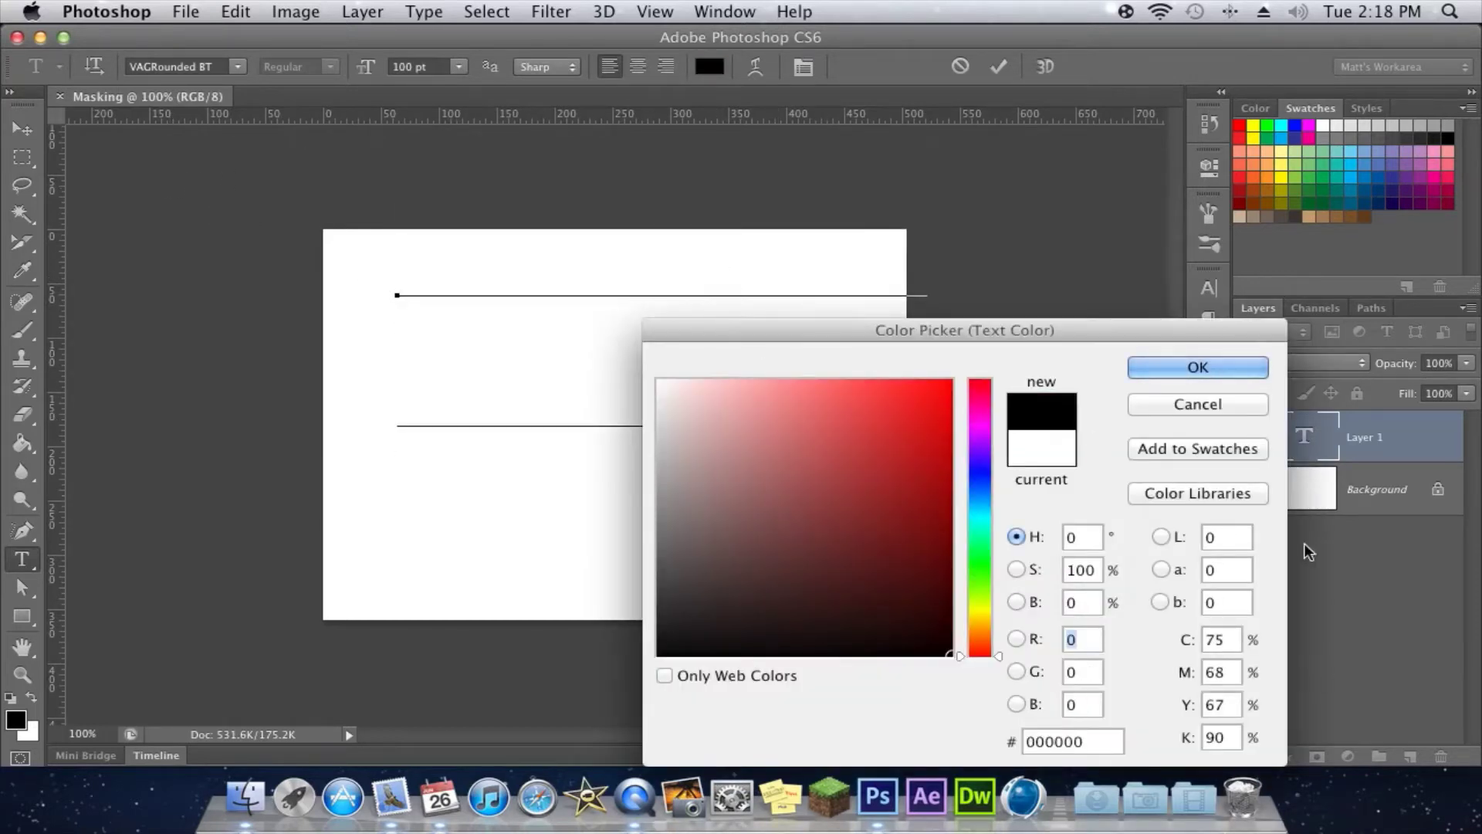
click(1199, 366)
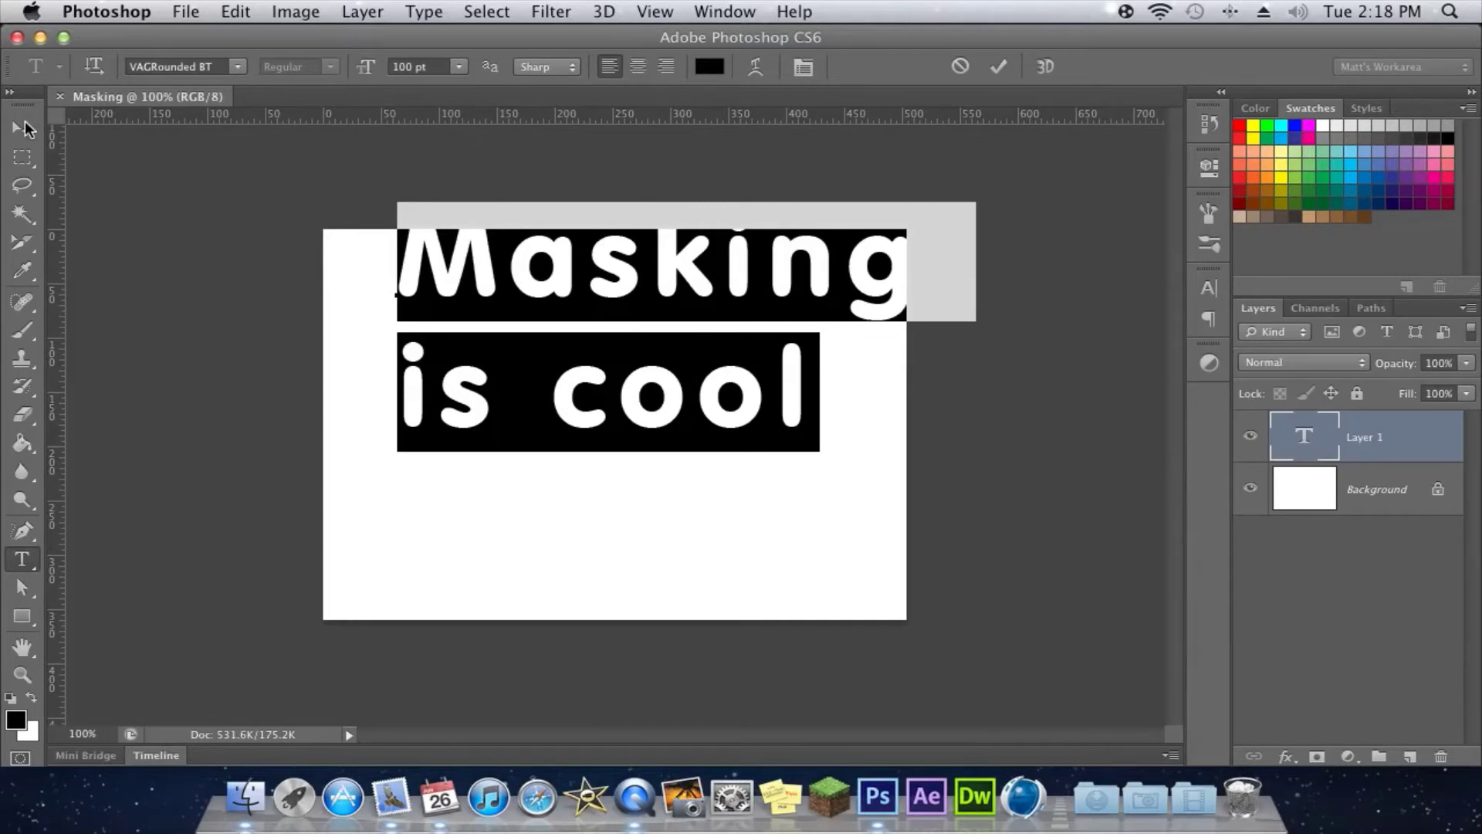
click(22, 129)
drag(494, 284, 455, 351)
click(1432, 623)
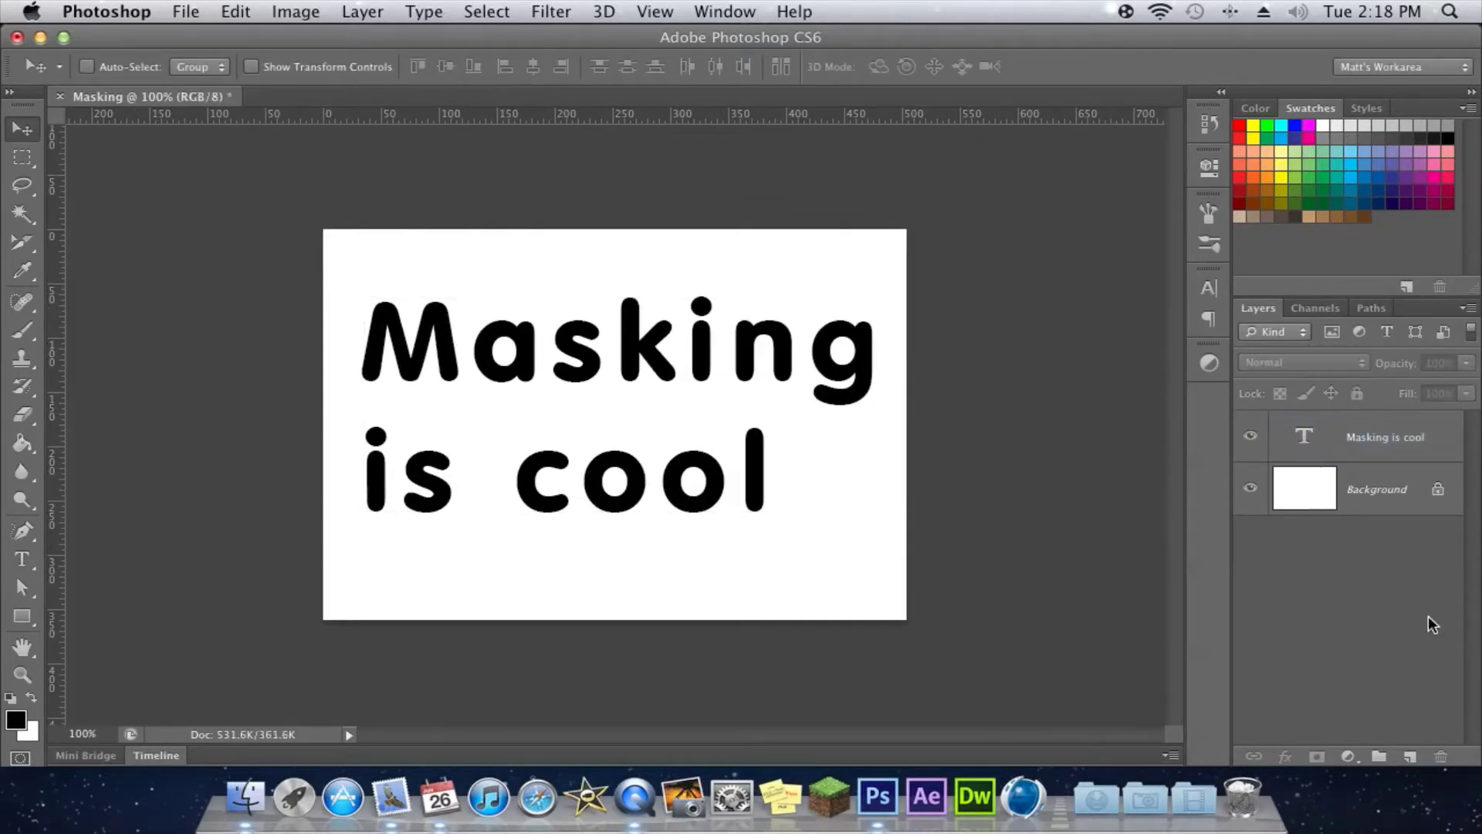
Add a white layer mask to the 'Masking is cool' text layer and target the mask thumbnail.
click(1434, 454)
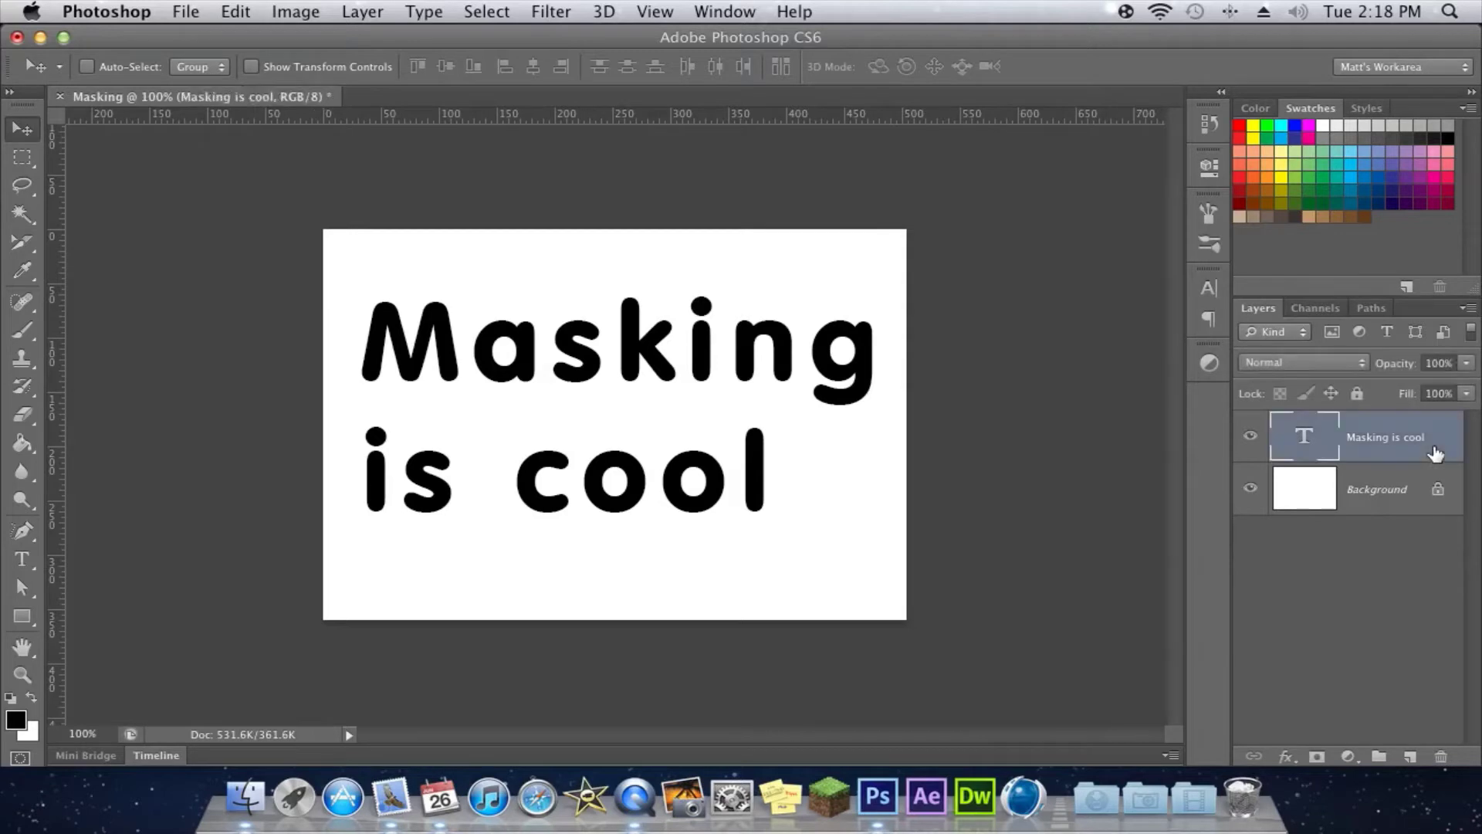
click(1318, 758)
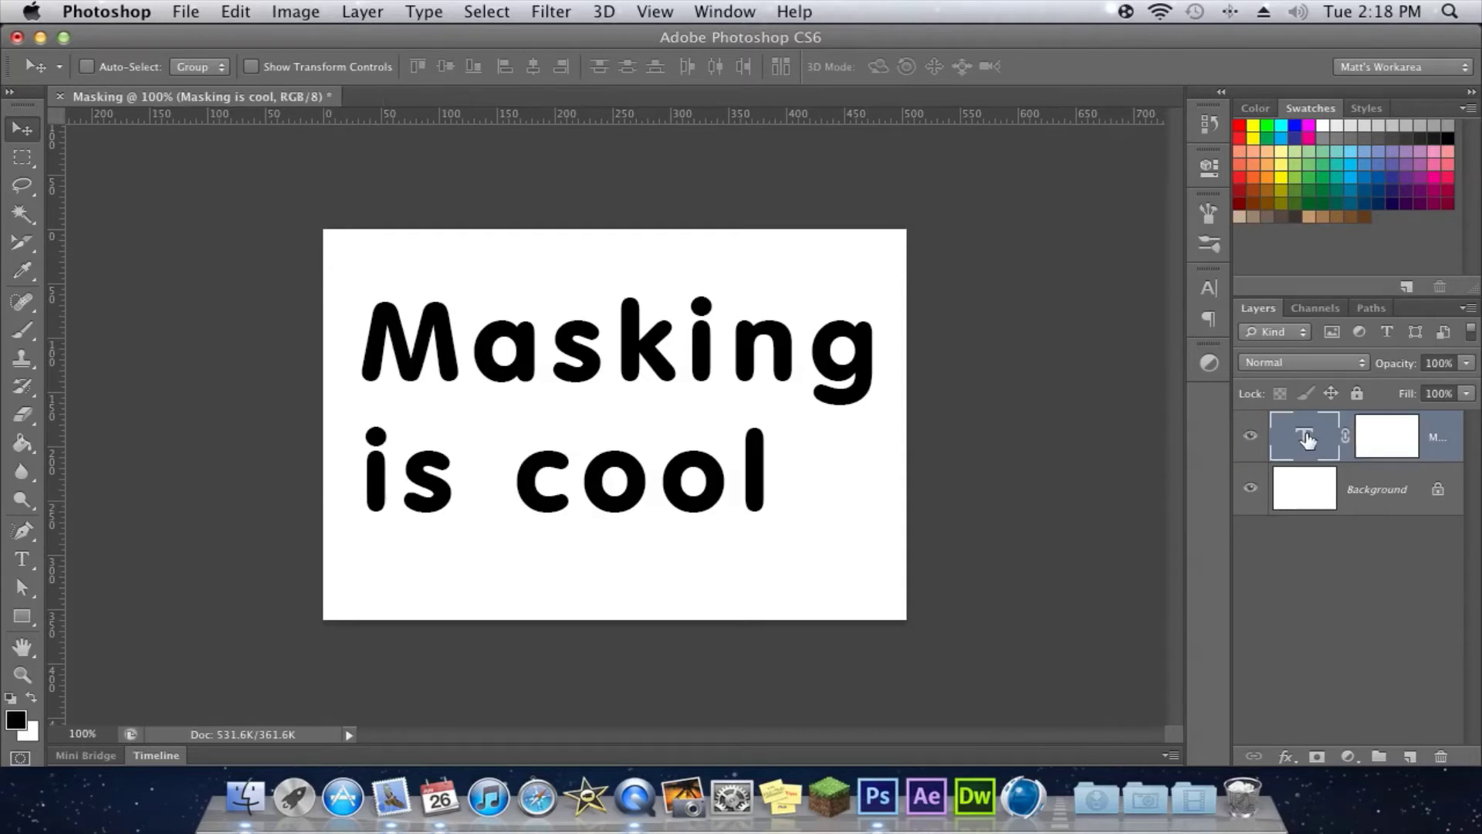
click(1386, 451)
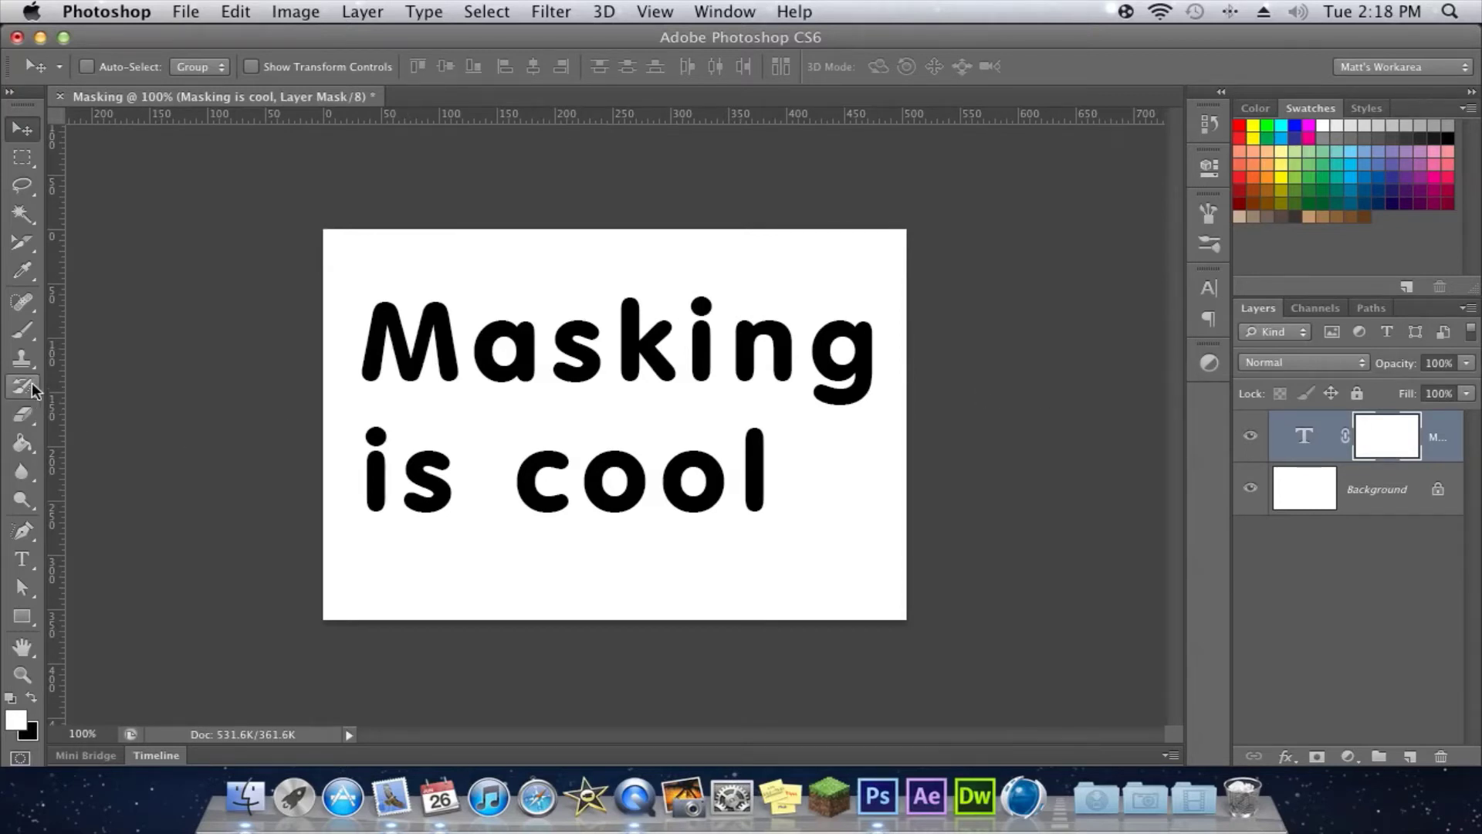
Pick the Brush tool and fill the mask with black, hiding the text.
click(22, 332)
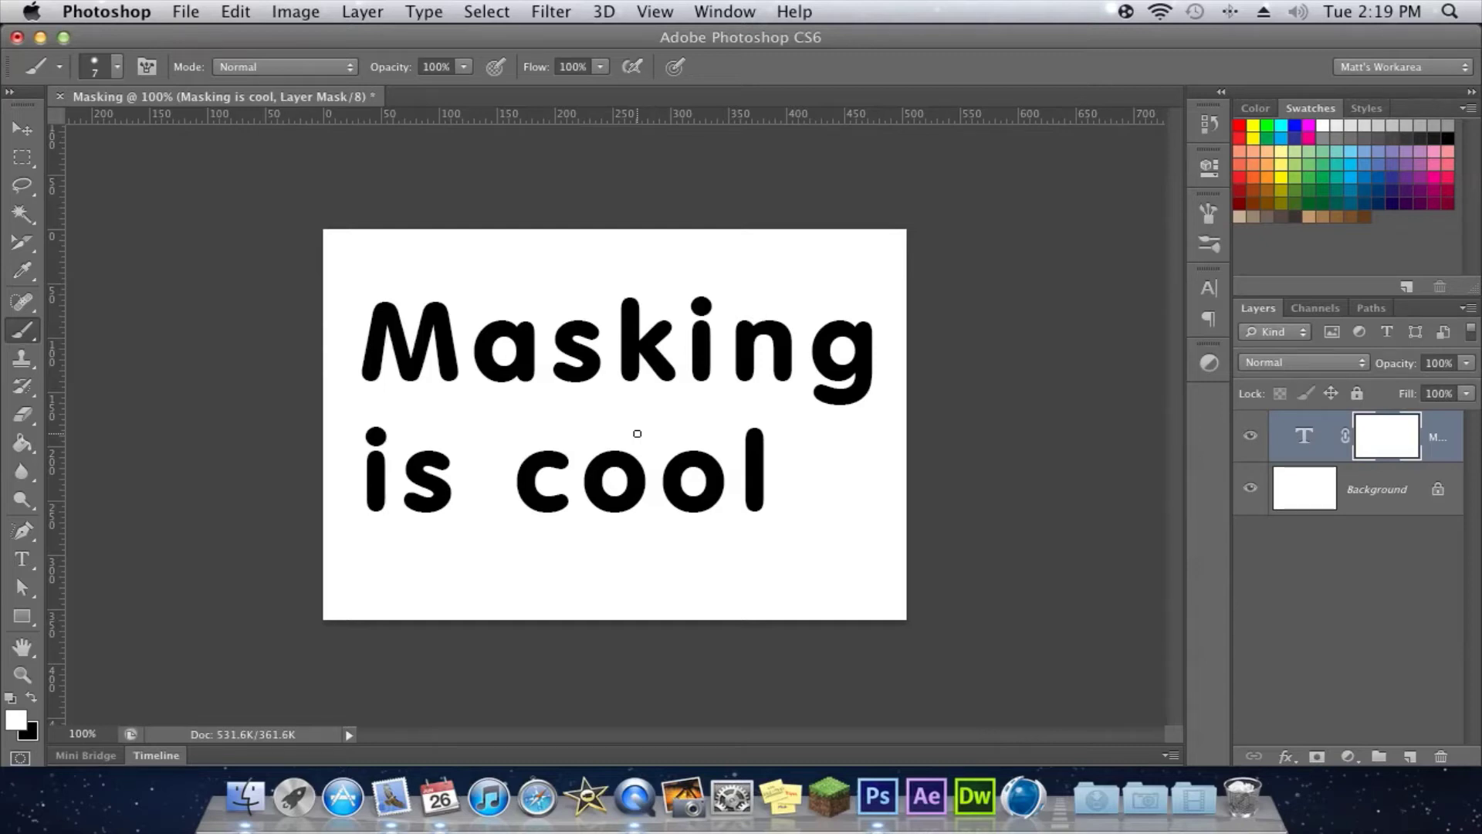
key(x)
key(alt+BackSpace)
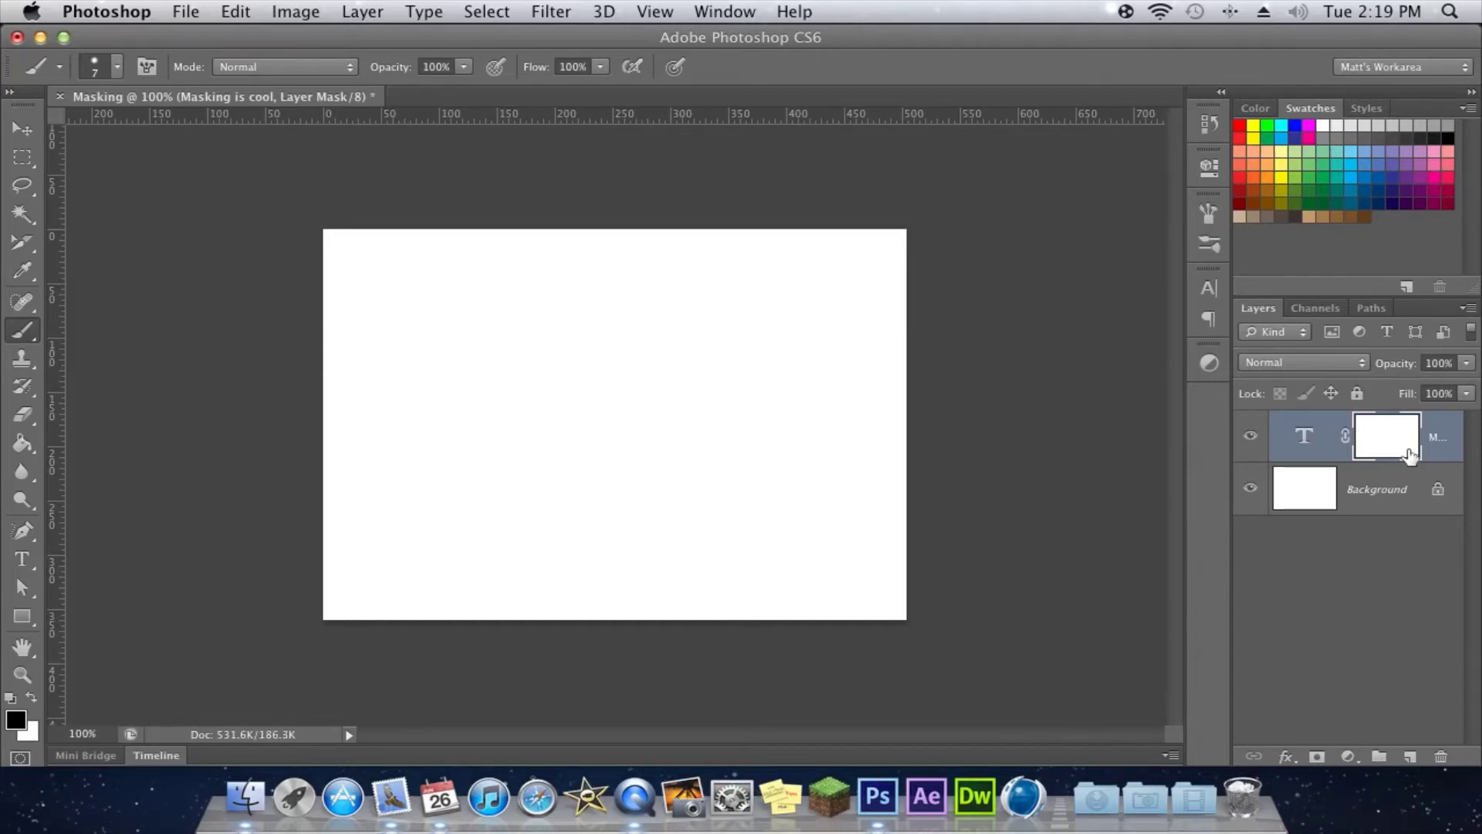
With a 70 px brush, paint white then black strokes on the mask, undoing the black ones.
key(x)
key(bracketright)
key(bracketright)
key(bracketright)
key(bracketright)
key(bracketright)
key(bracketright)
key(bracketright)
key(bracketright)
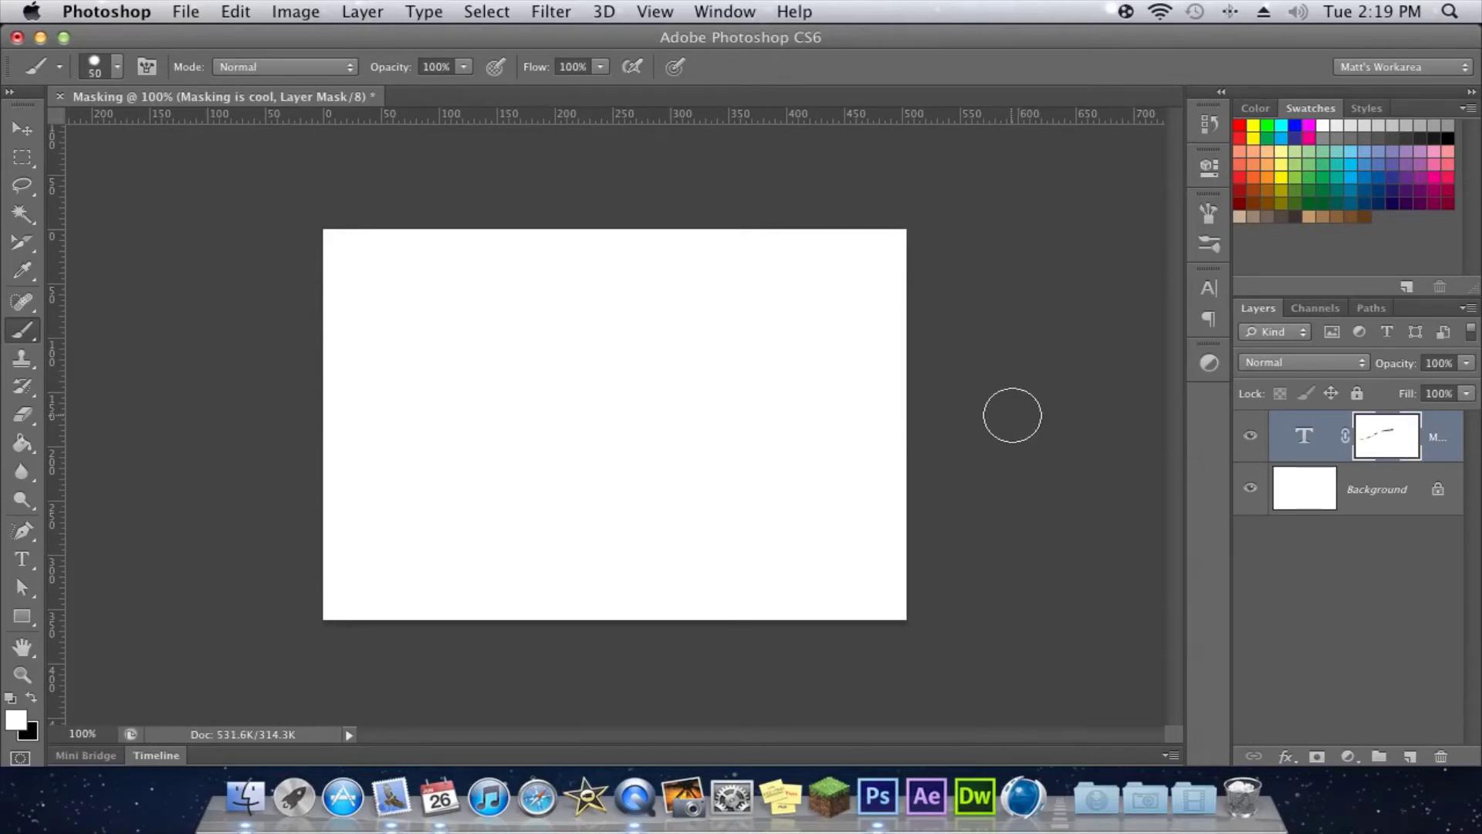
mouse_move(910, 288)
mouse_down()
mouse_move(956, 404)
mouse_move(380, 658)
mouse_move(860, 674)
mouse_up()
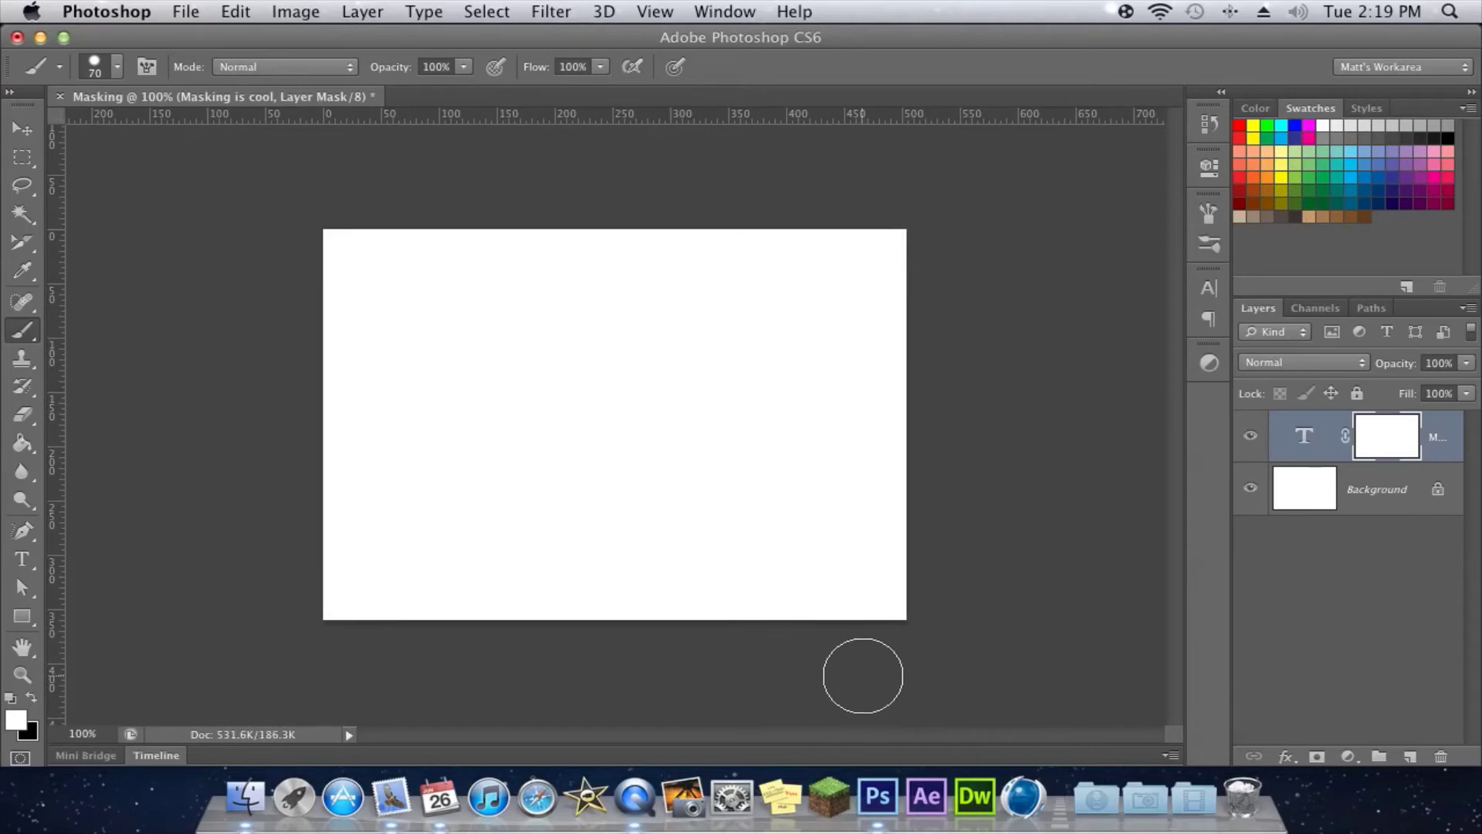
key(x)
mouse_move(850, 599)
mouse_down()
mouse_move(540, 456)
mouse_move(349, 233)
mouse_up()
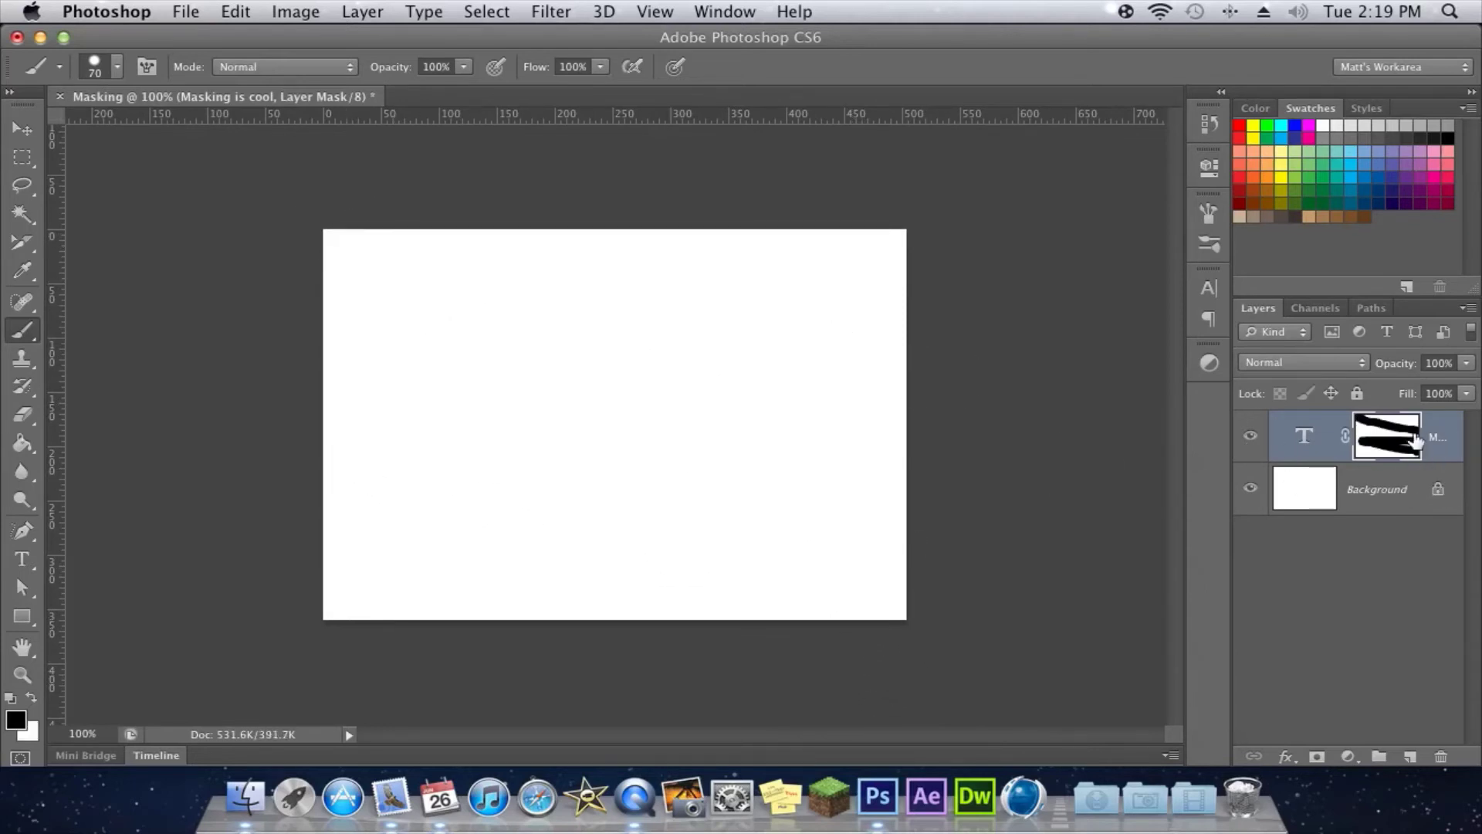
key(super+z)
Recolour all of the 'Masking is cool' text to black and commit the edit.
key(t)
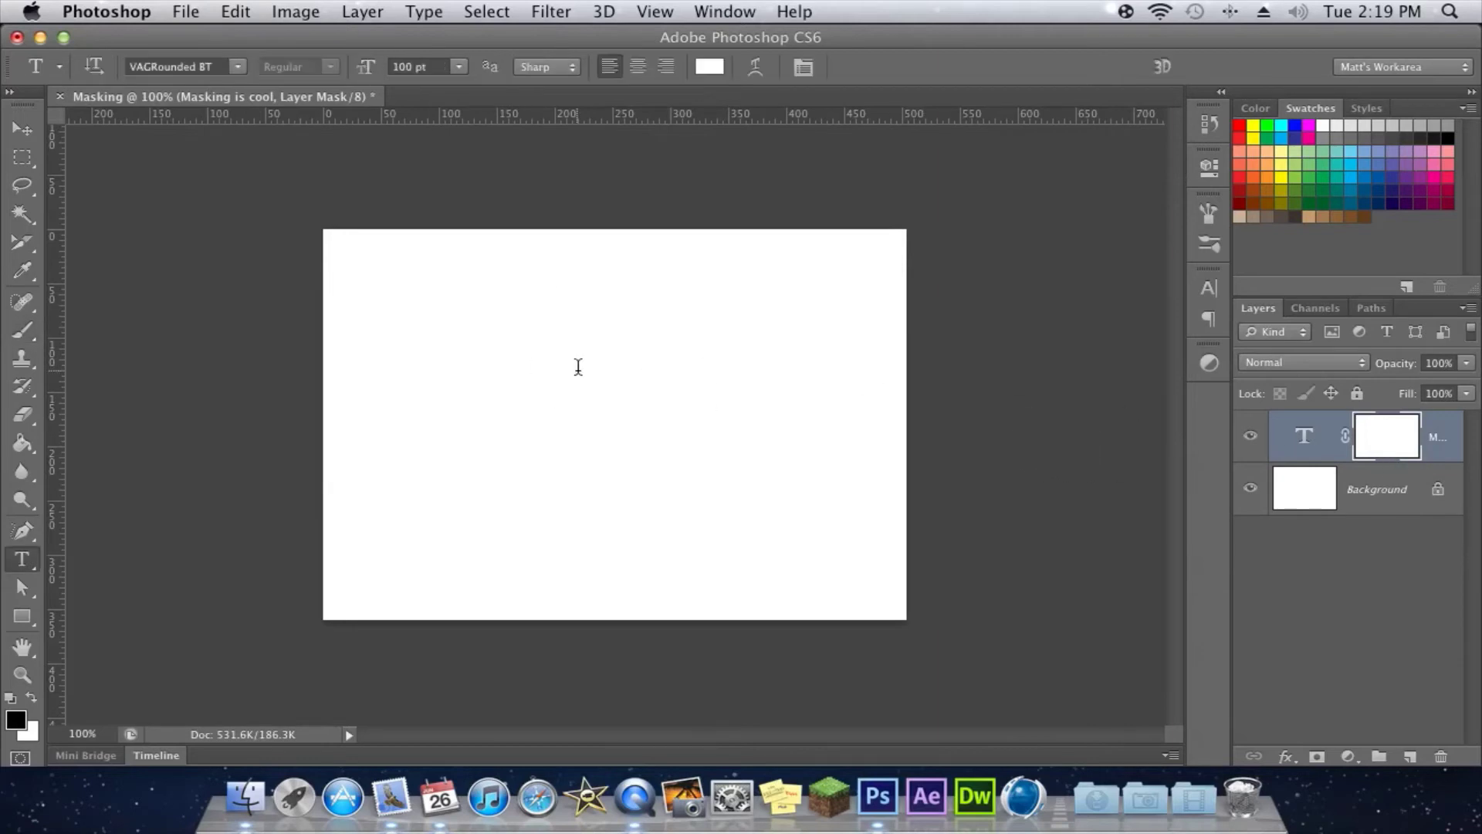
click(541, 356)
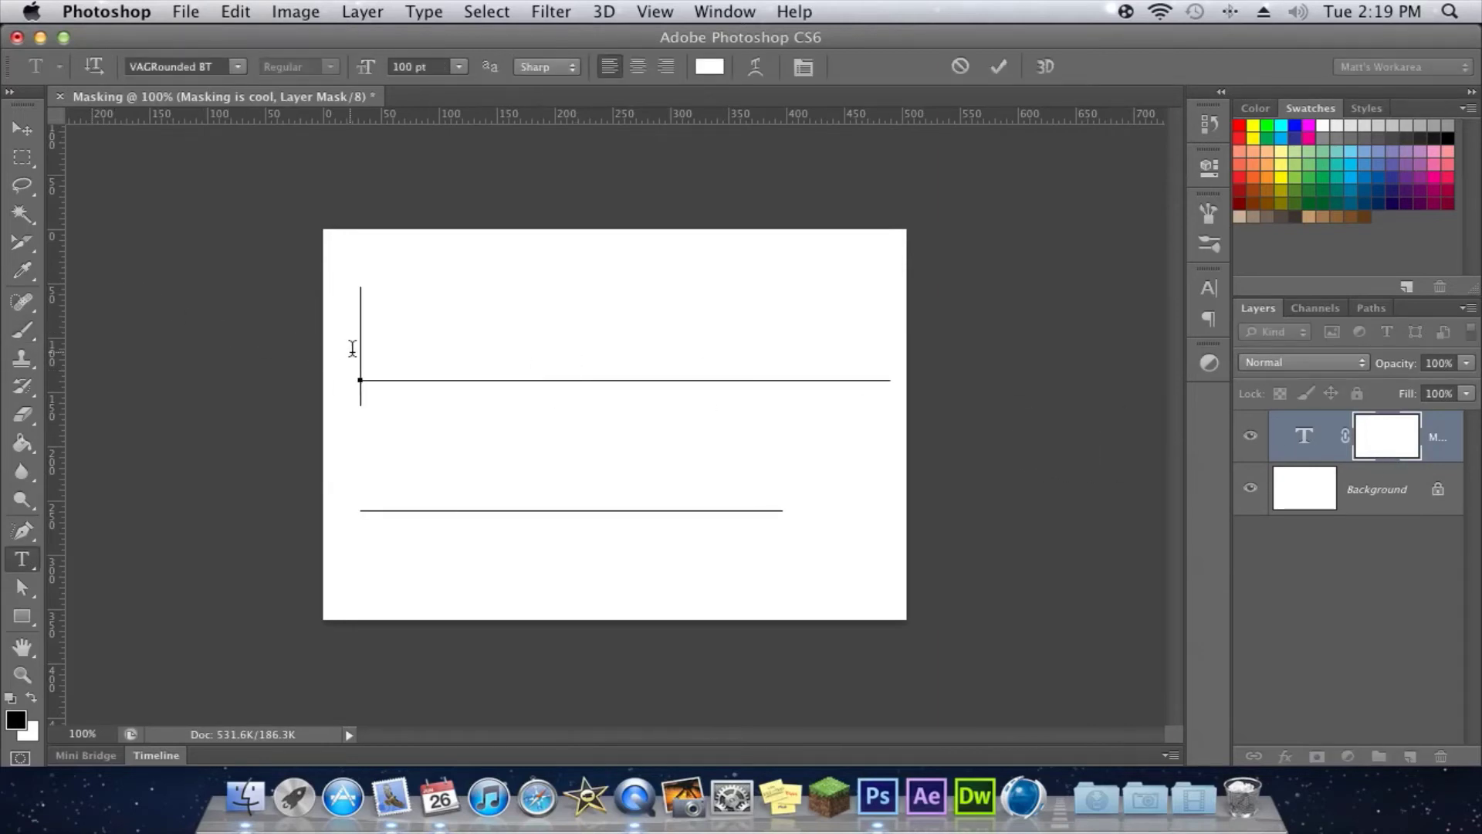
key(super+a)
click(707, 68)
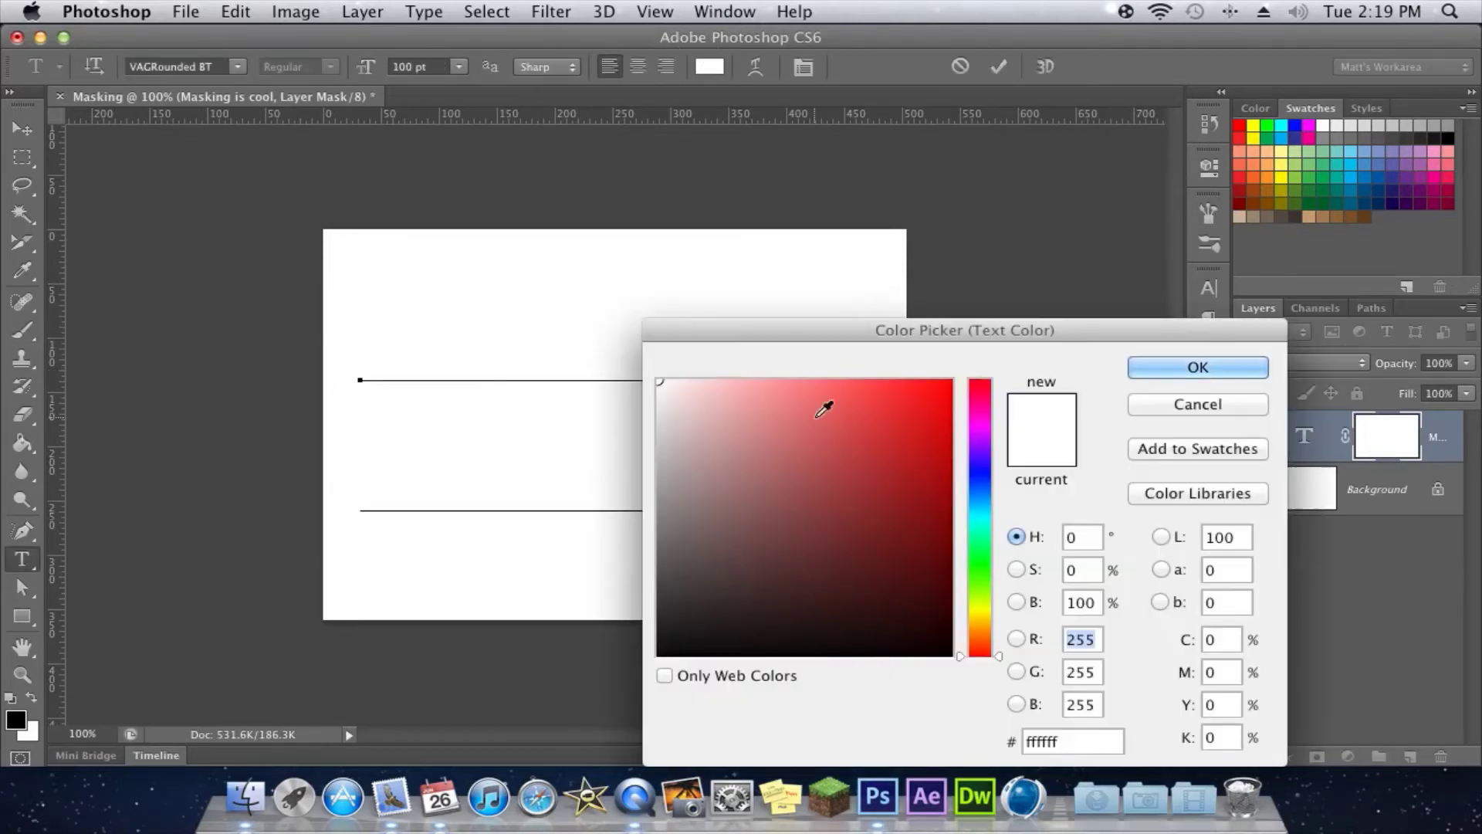
drag(827, 403, 955, 657)
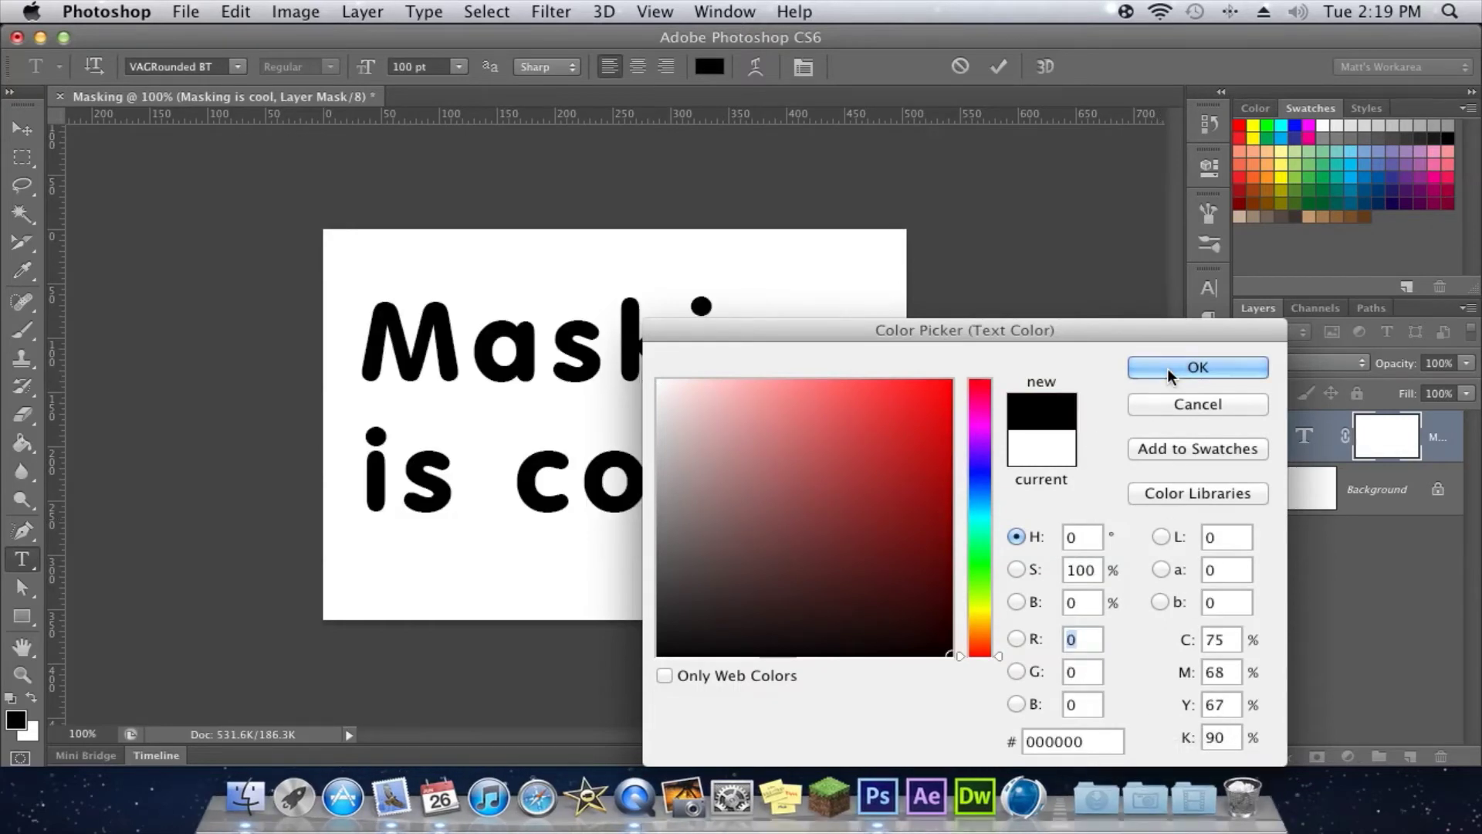
click(1166, 369)
click(1335, 544)
click(23, 129)
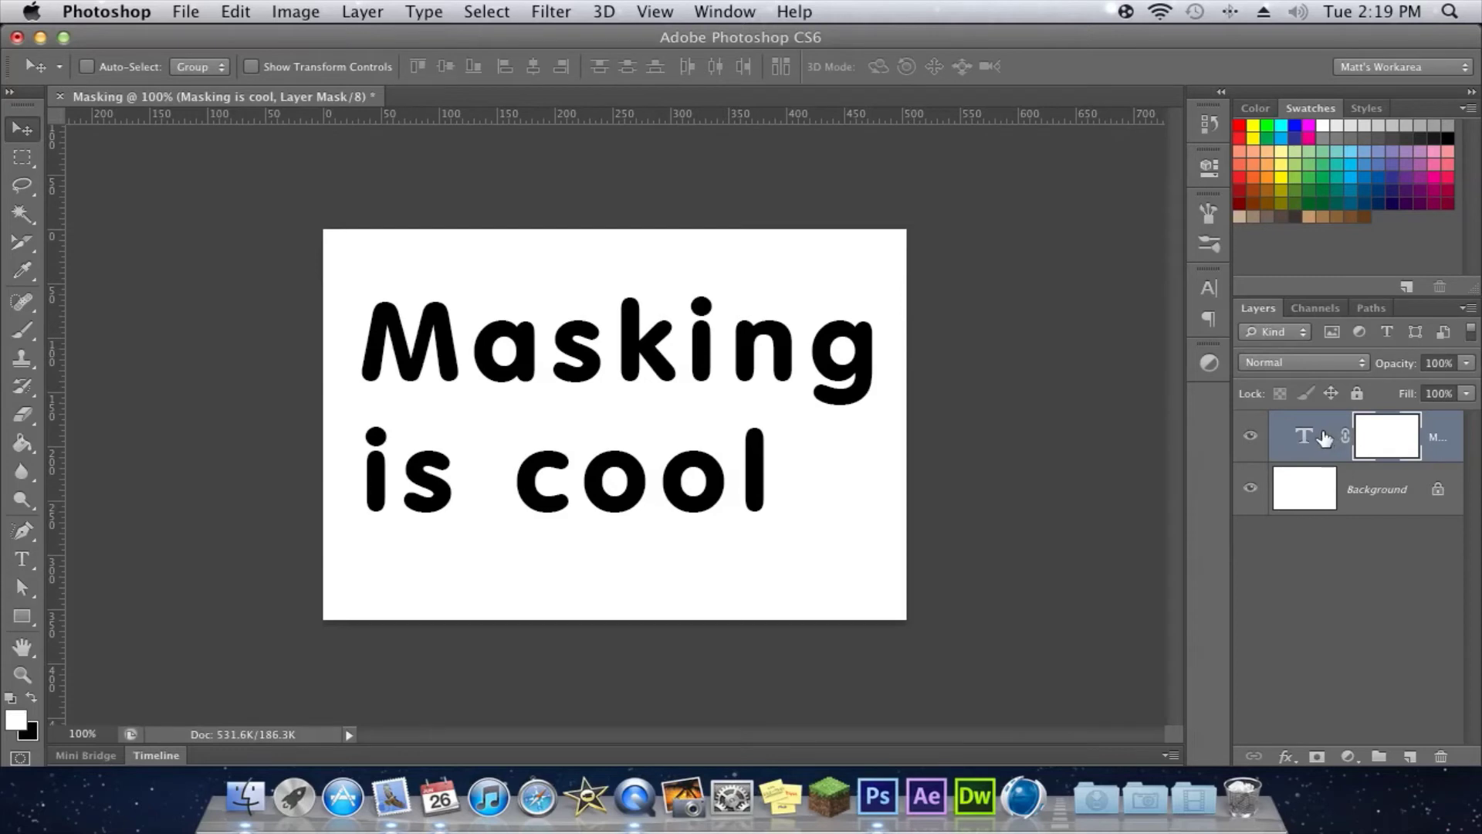
Brush black on the mask over the bottom of 'is', the 'as' of Masking and the lower line.
key(b)
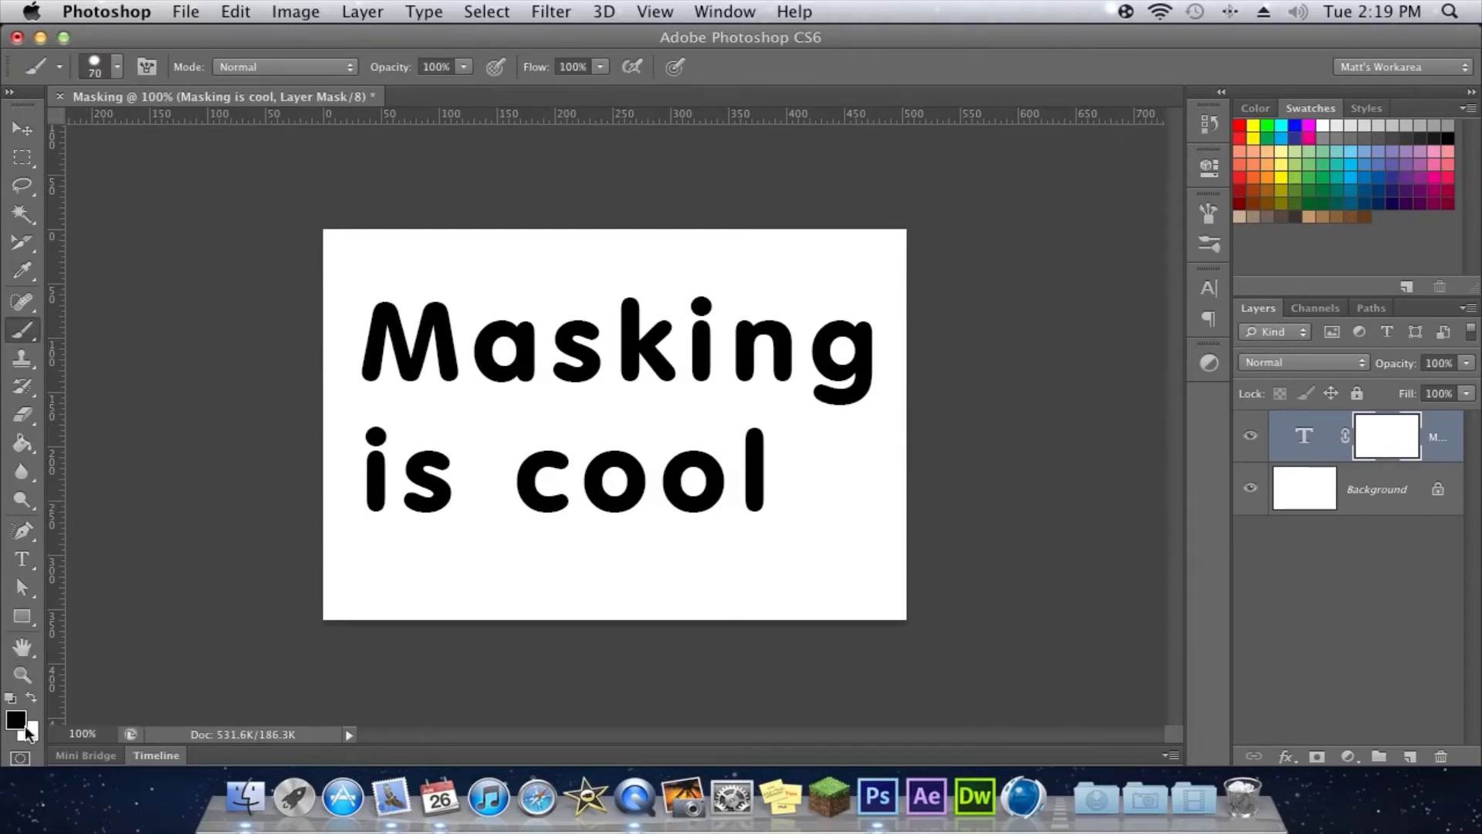
mouse_move(347, 530)
mouse_down()
mouse_move(697, 471)
mouse_move(926, 370)
mouse_move(697, 331)
mouse_move(132, 556)
mouse_up()
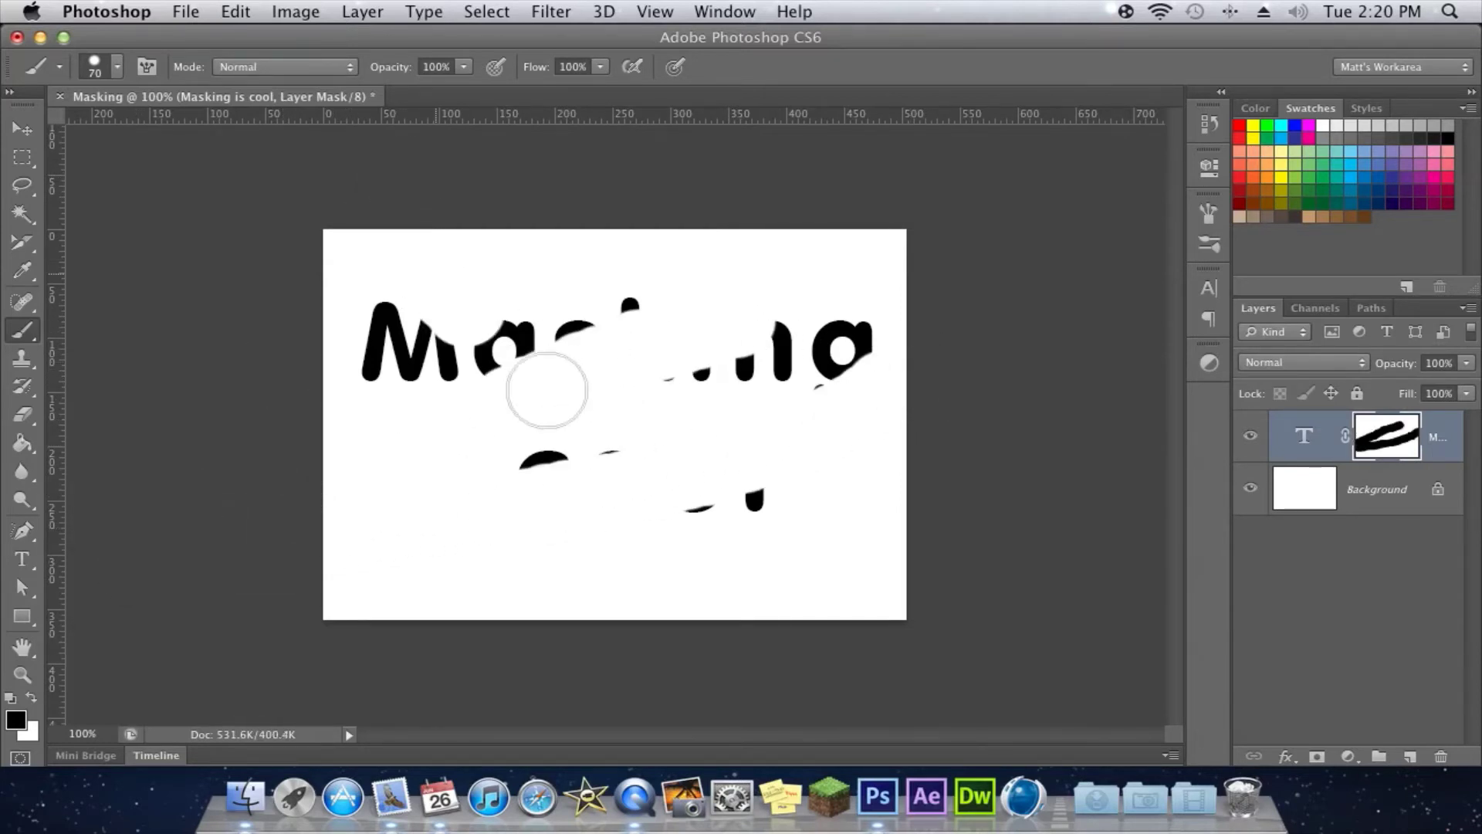
drag(545, 387, 645, 674)
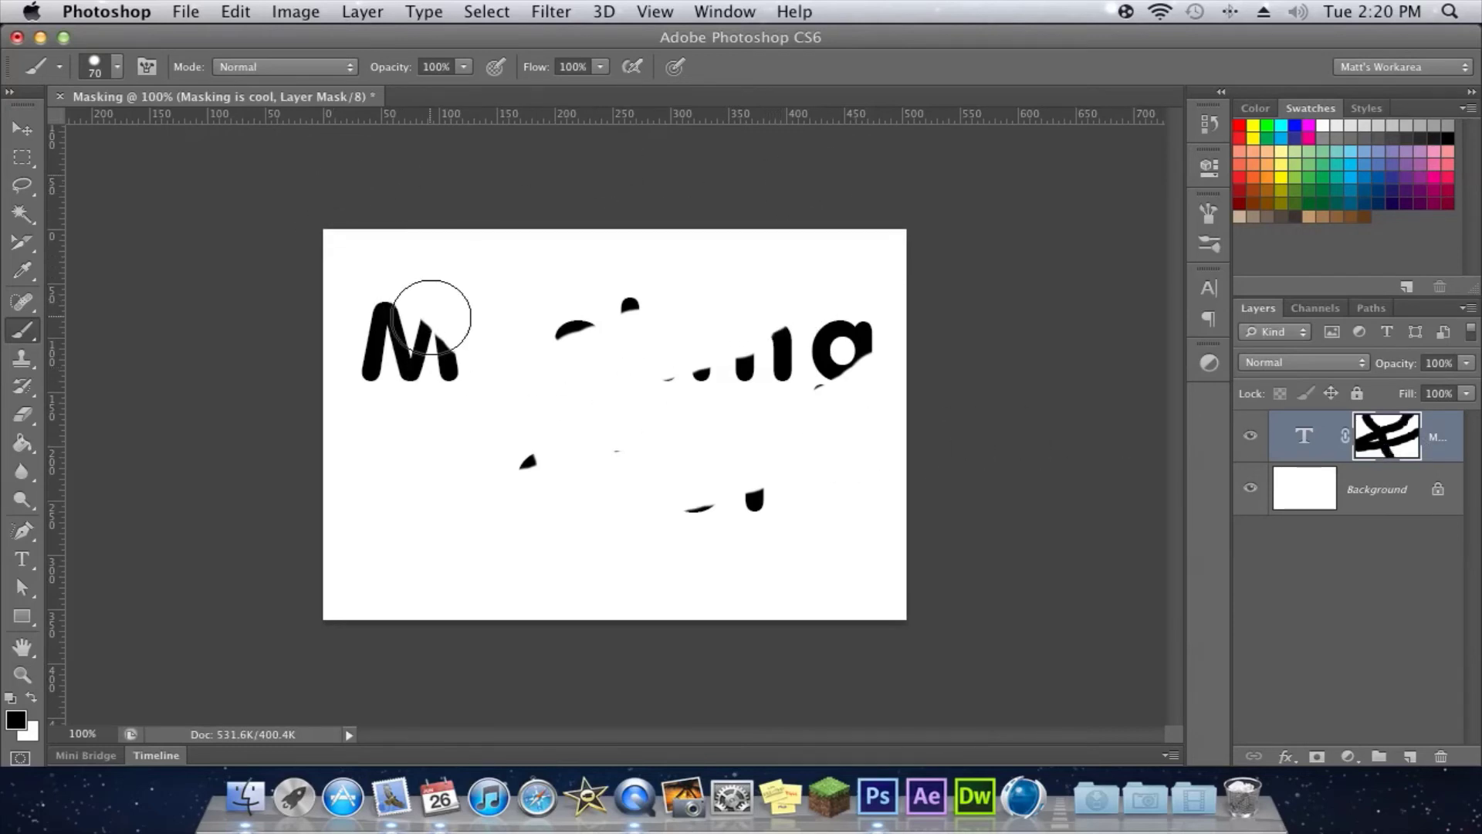
key(x)
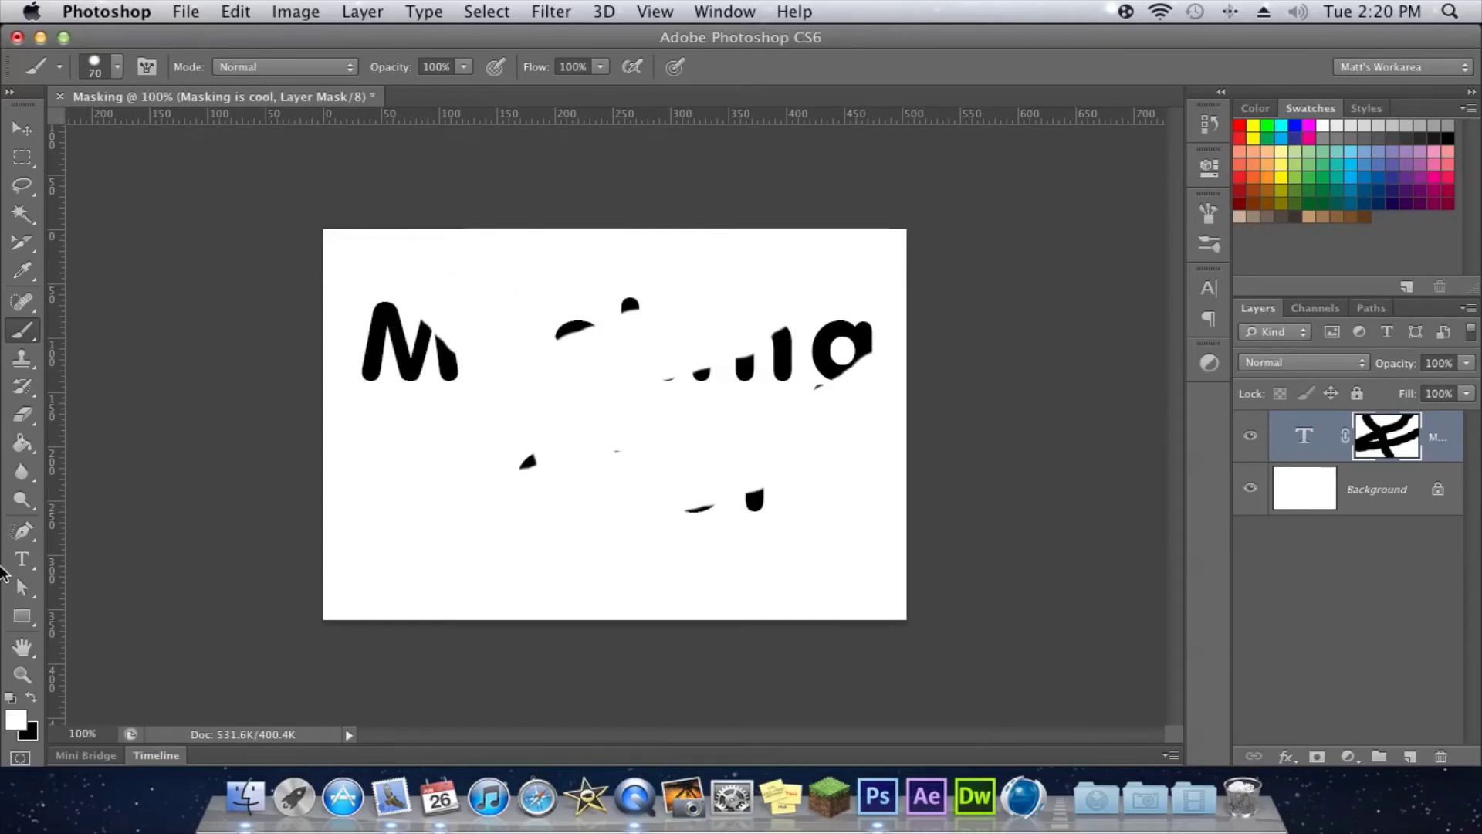
Restore the M's right leg in white, then paint black over the leftover letter fragments.
drag(460, 328, 390, 363)
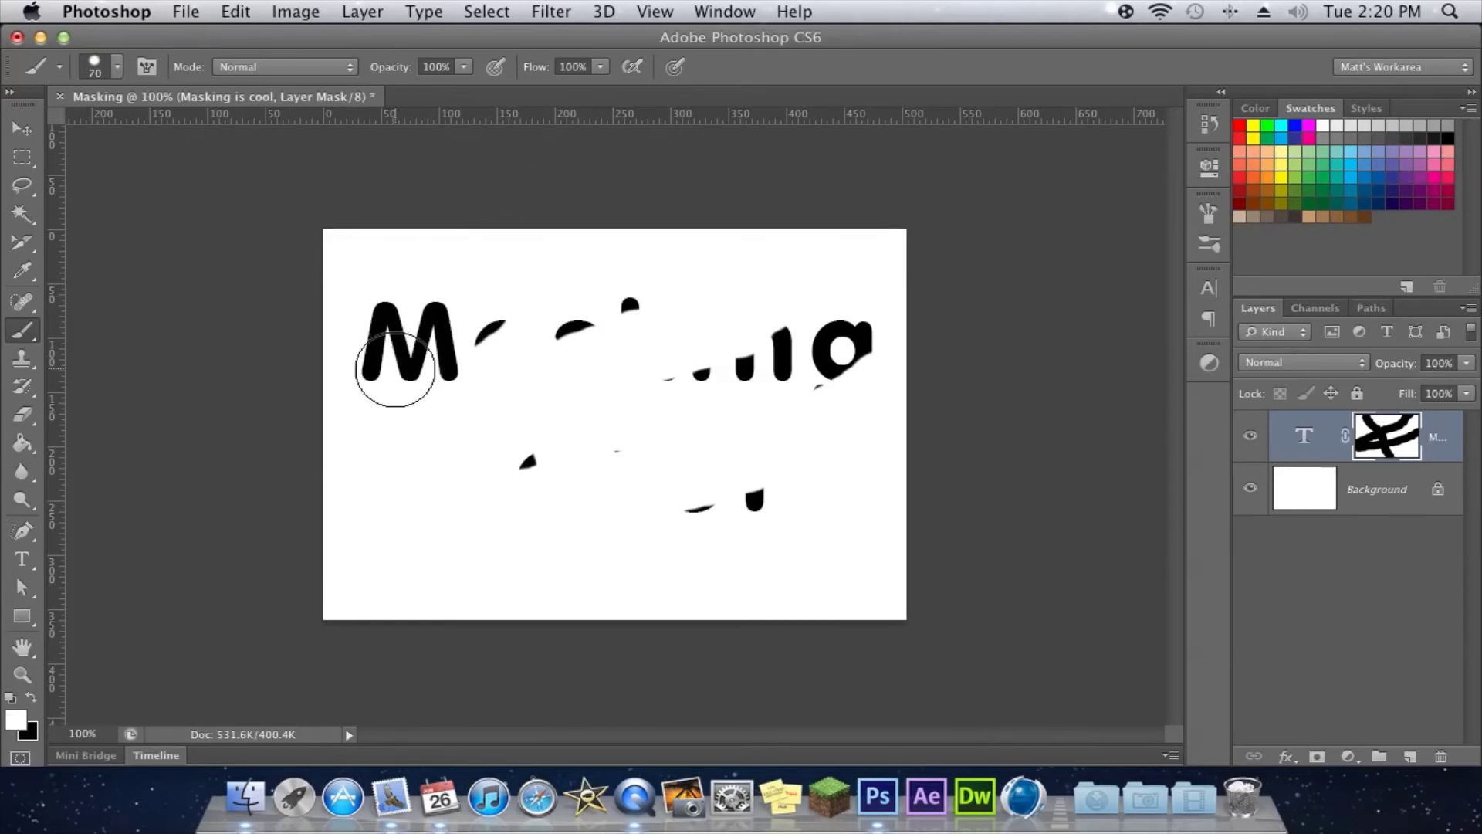
key(x)
mouse_move(489, 298)
mouse_down()
mouse_move(534, 480)
mouse_move(686, 573)
mouse_move(820, 472)
mouse_move(486, 507)
mouse_move(738, 420)
mouse_move(911, 315)
mouse_move(672, 403)
mouse_move(824, 316)
mouse_move(673, 466)
mouse_up()
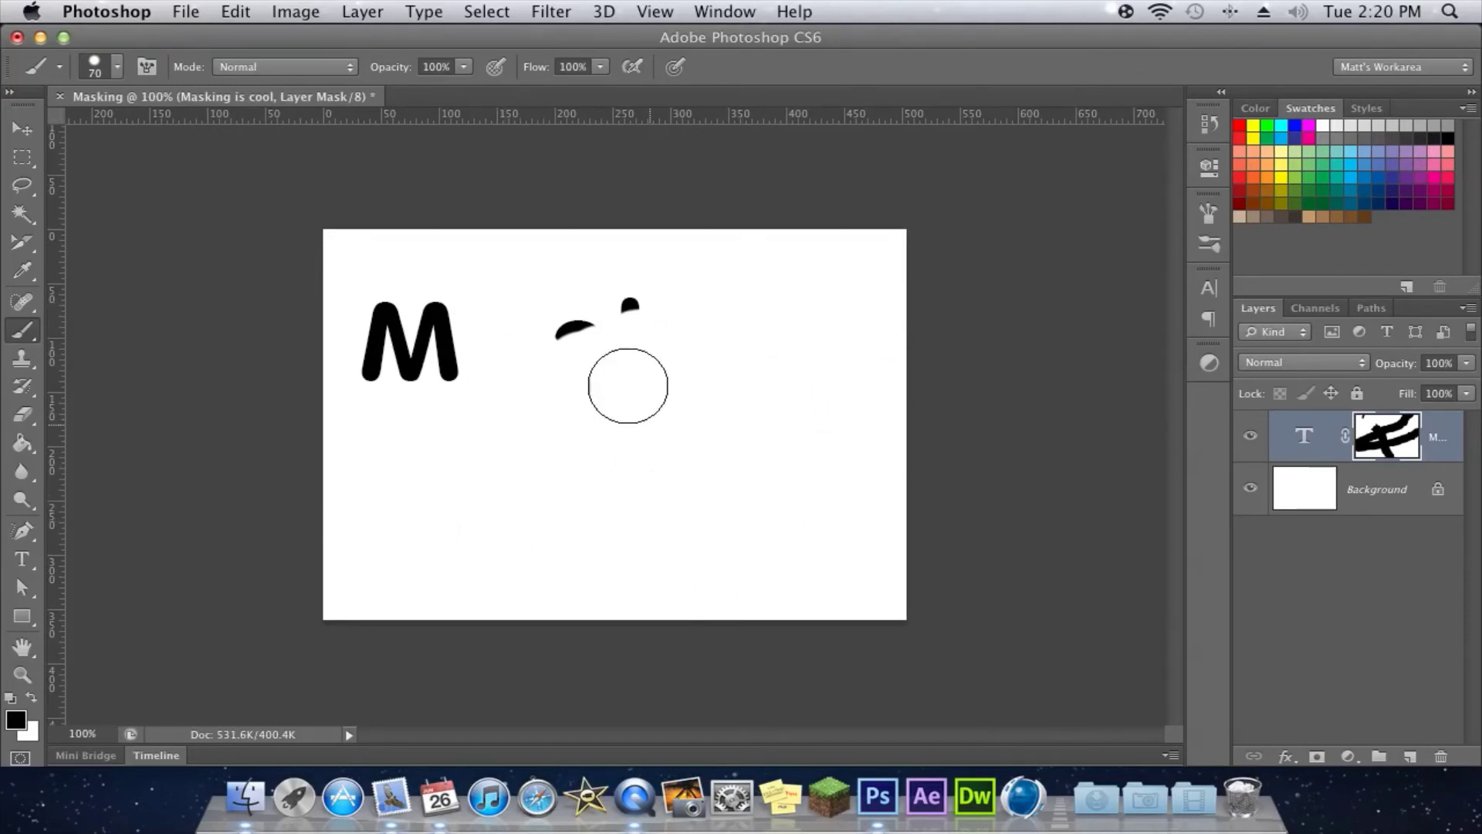
mouse_move(628, 383)
mouse_down()
mouse_move(595, 299)
mouse_move(652, 296)
mouse_move(551, 391)
mouse_up()
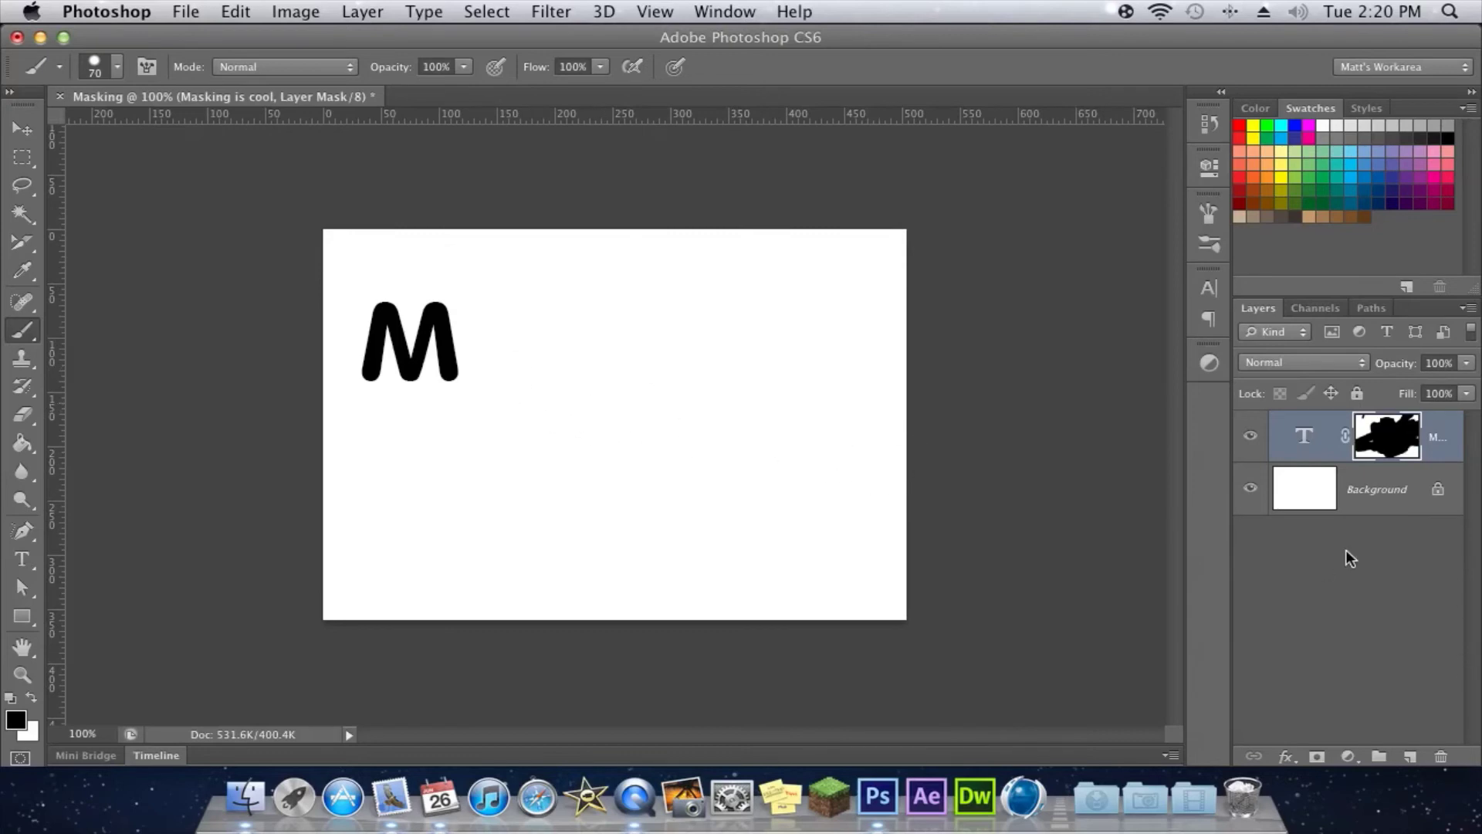
drag(876, 453, 584, 602)
Paint white to reveal 'is cool' on the second line, including the l top and i dot.
key(x)
mouse_move(375, 513)
mouse_down()
mouse_move(785, 511)
mouse_move(754, 483)
mouse_move(397, 489)
mouse_move(397, 447)
mouse_up()
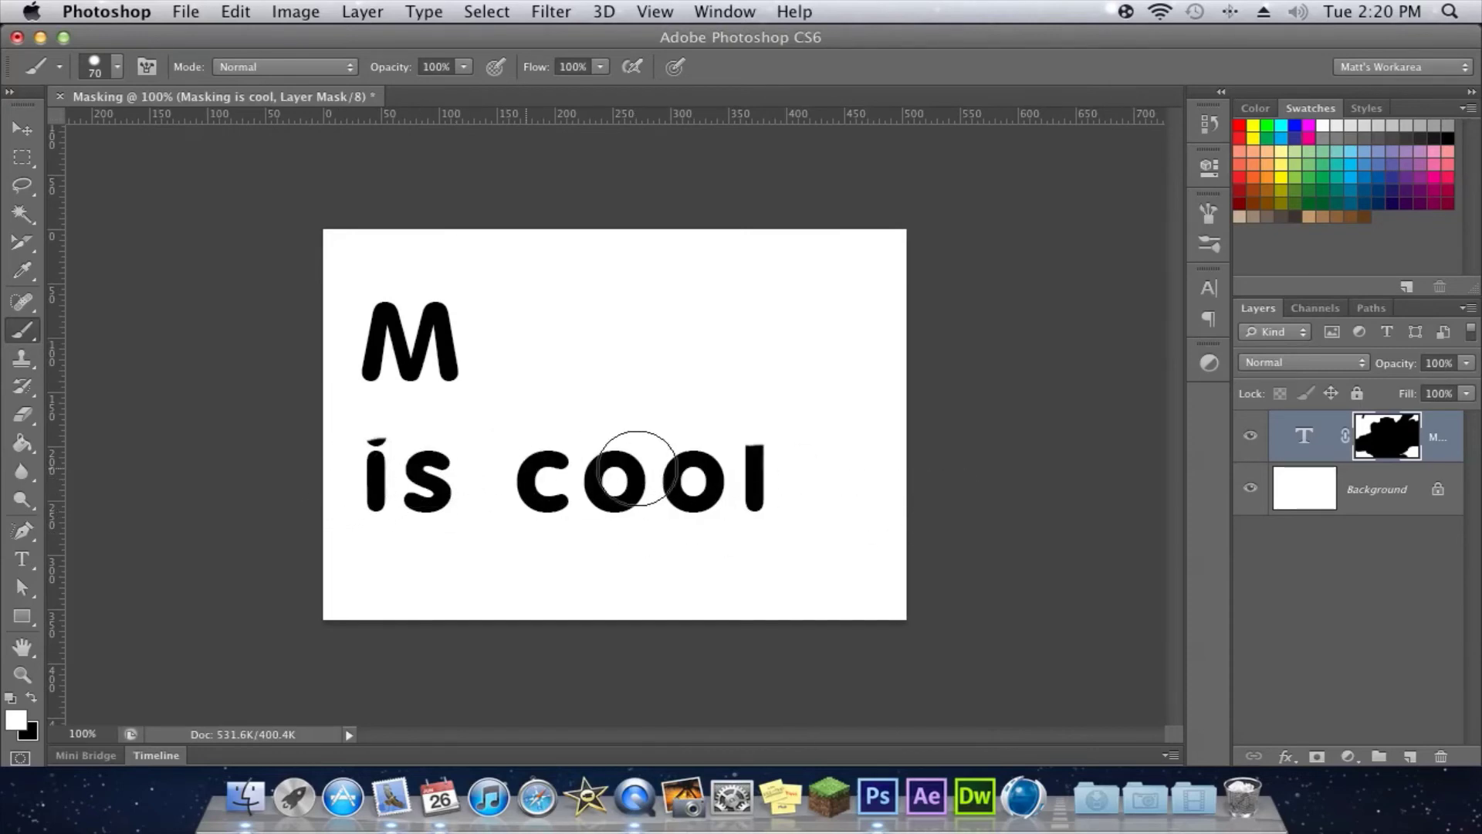
mouse_move(637, 469)
mouse_down()
mouse_move(814, 460)
mouse_move(670, 470)
mouse_move(301, 450)
mouse_up()
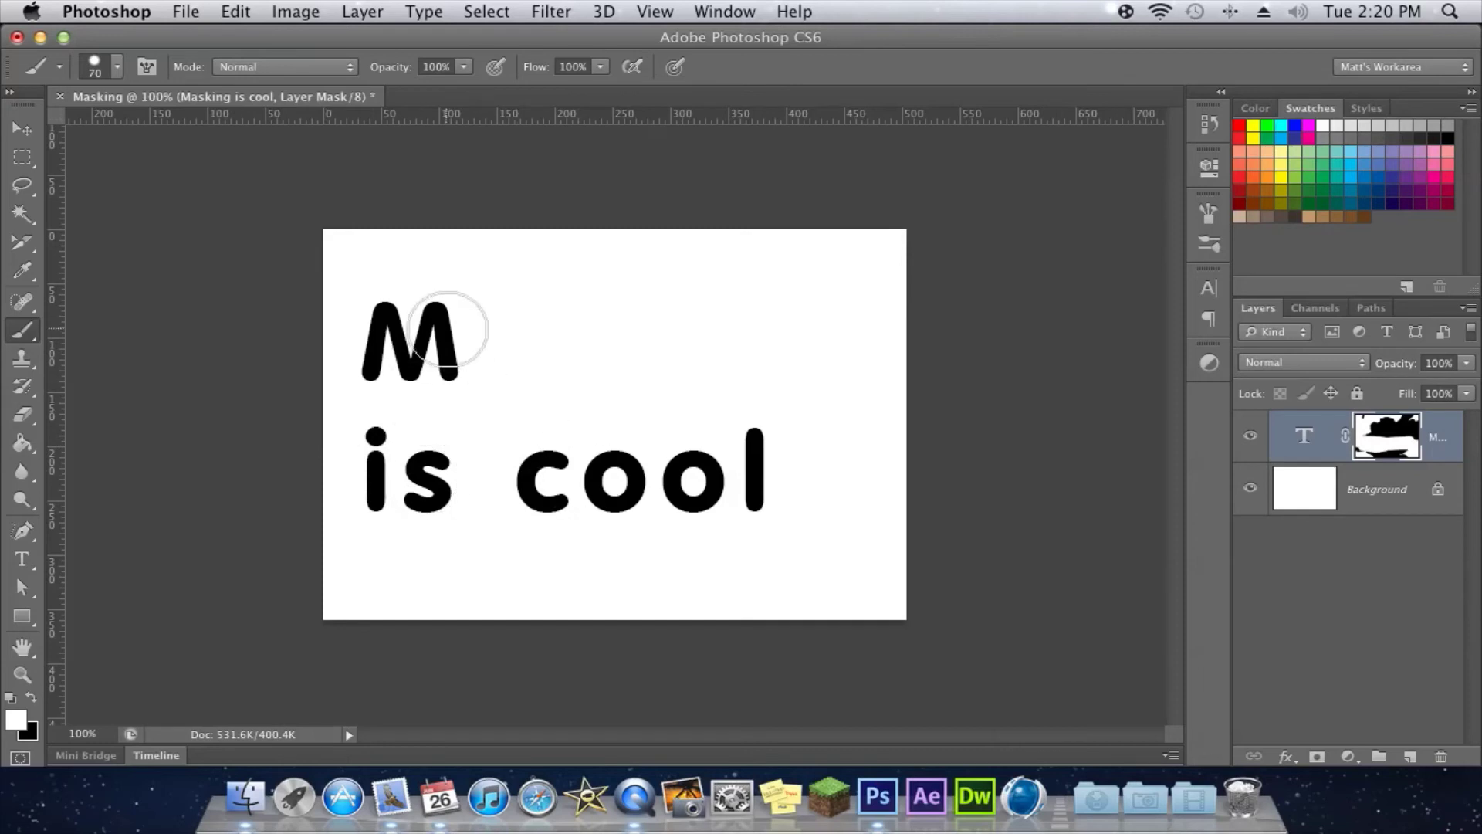
click(1410, 582)
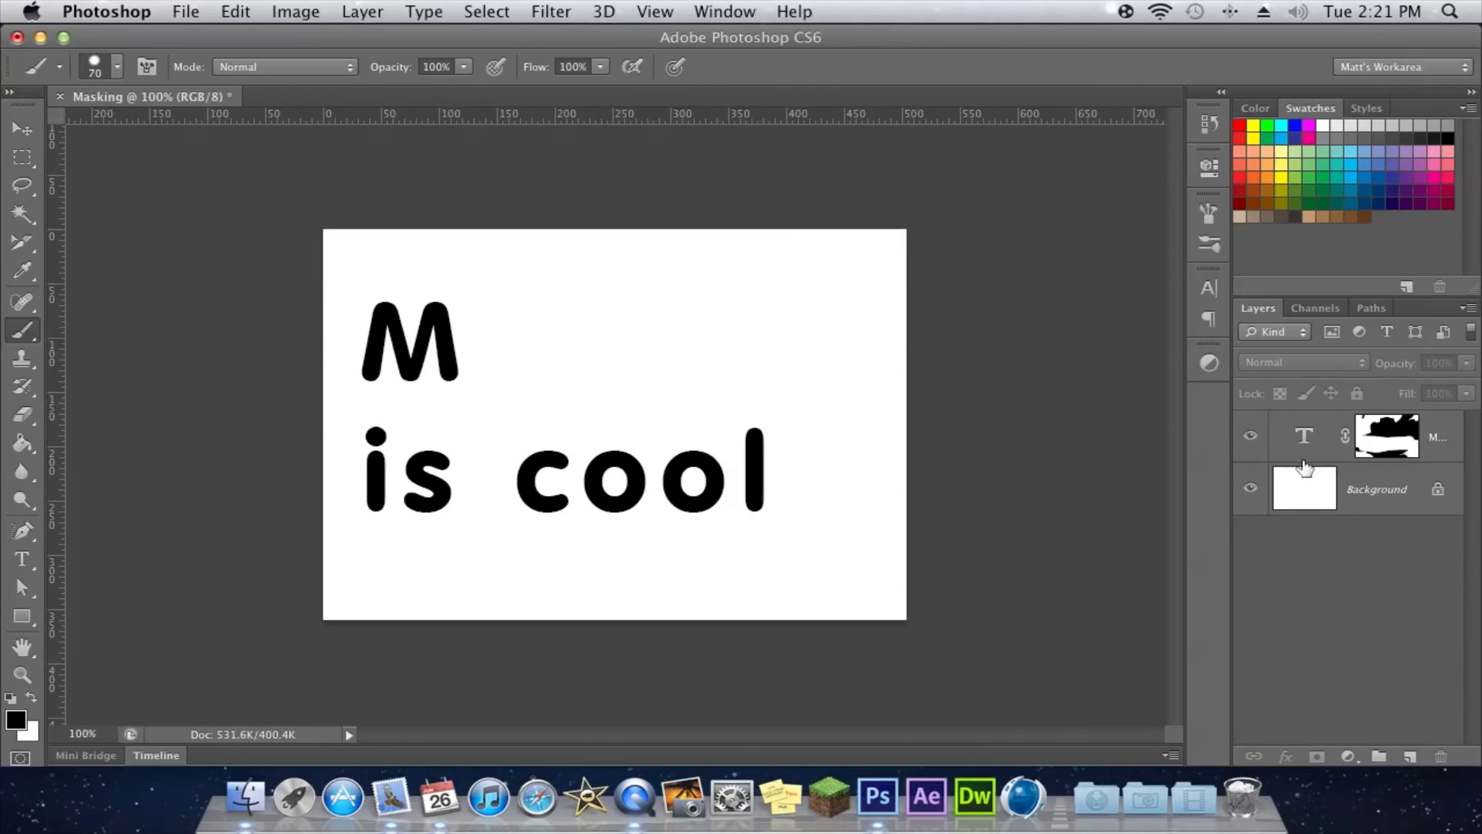
Disable and then delete the text layer's mask from its right-click menu.
click(22, 135)
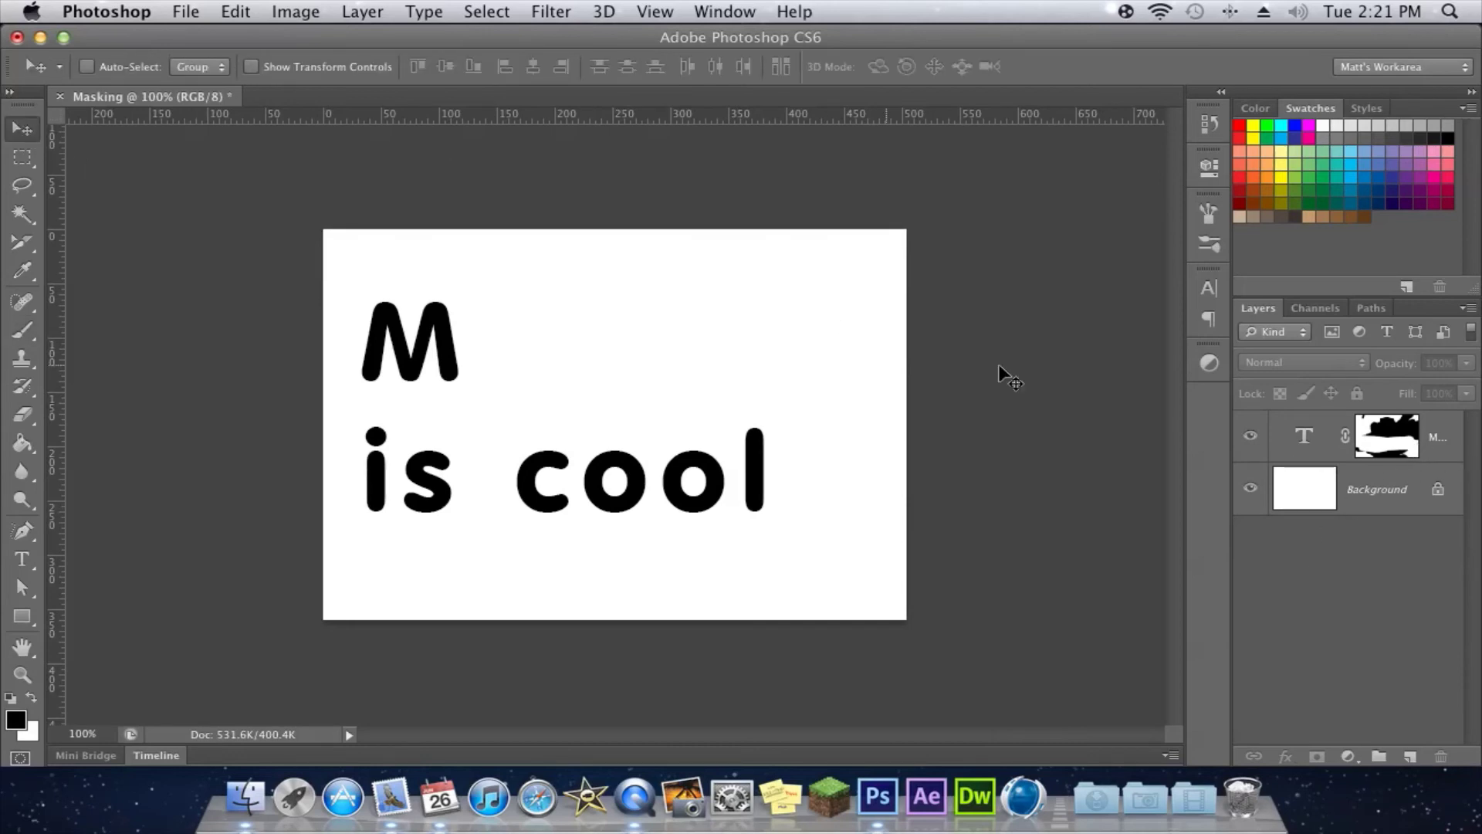
click(1398, 444)
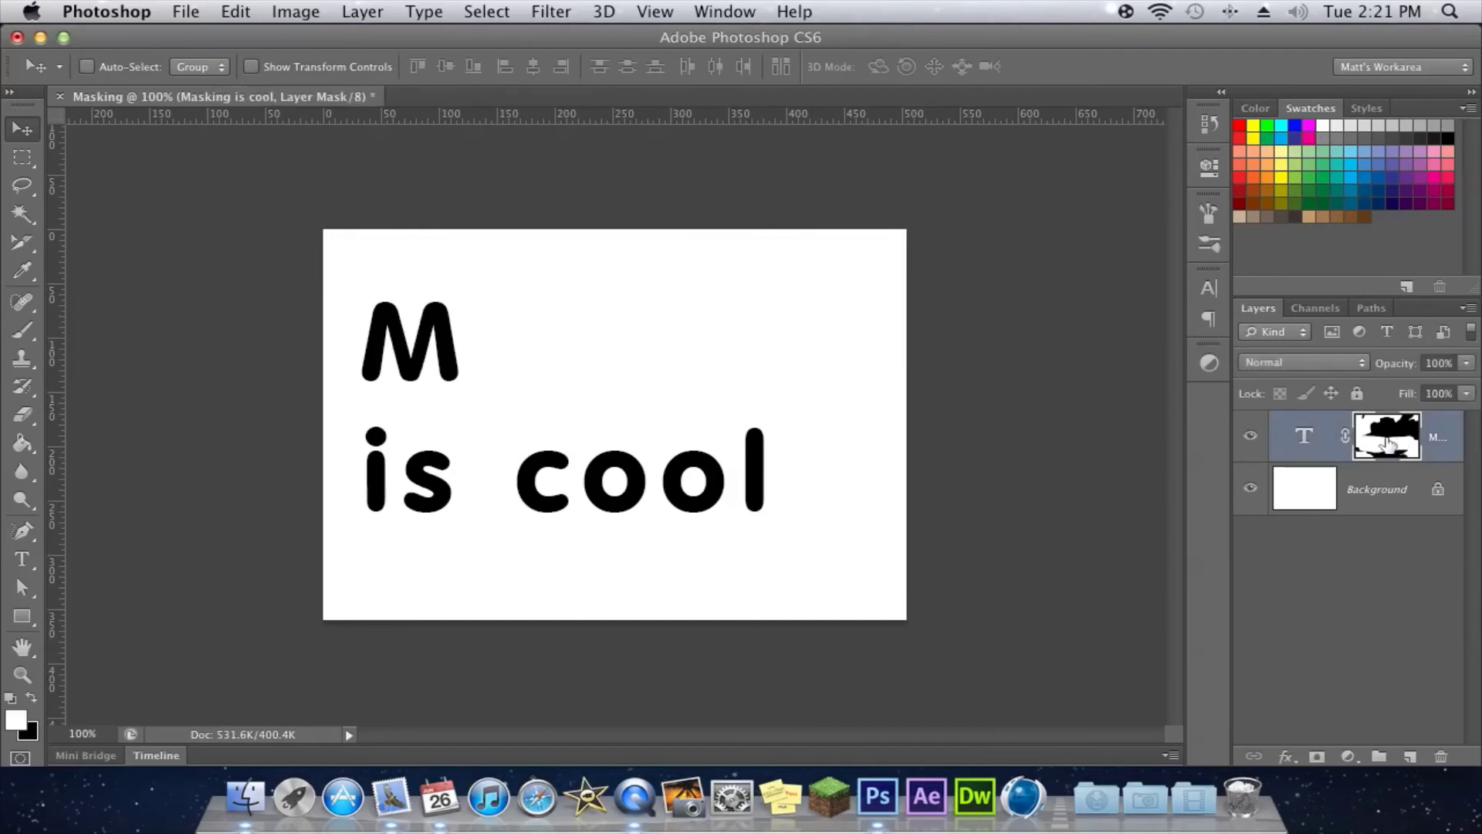
right_click(1388, 440)
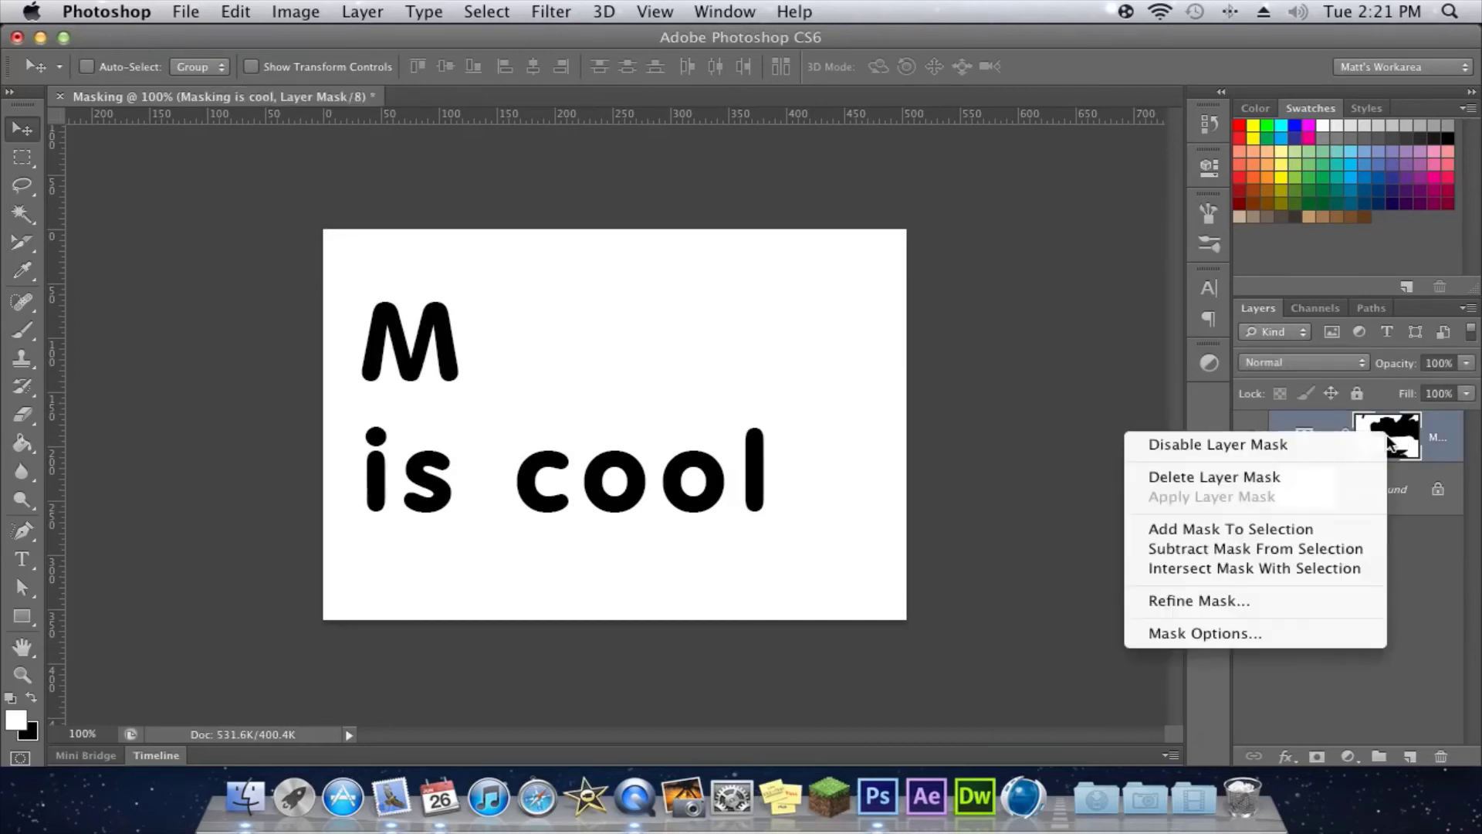
click(1378, 446)
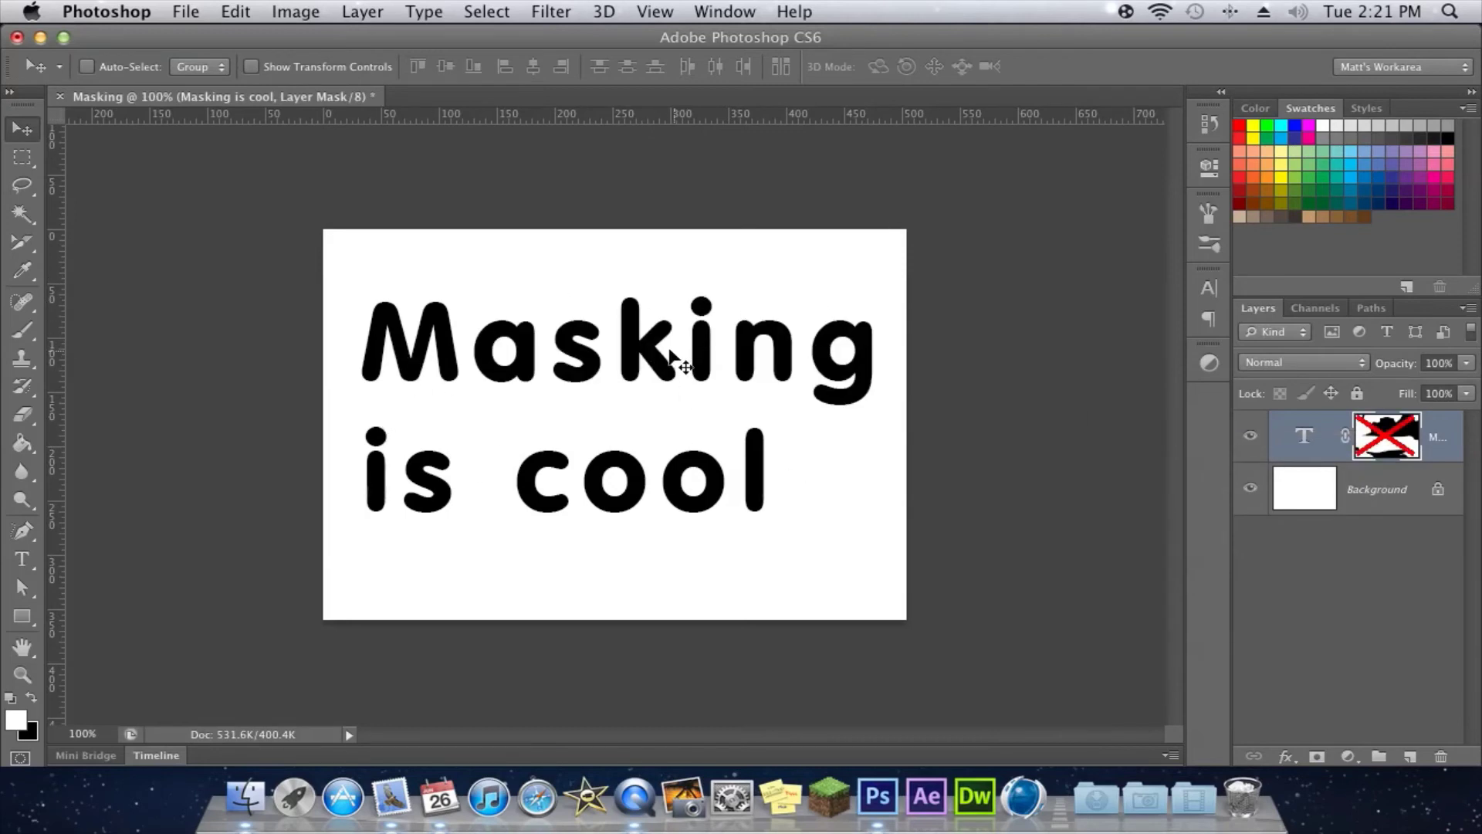
right_click(1393, 445)
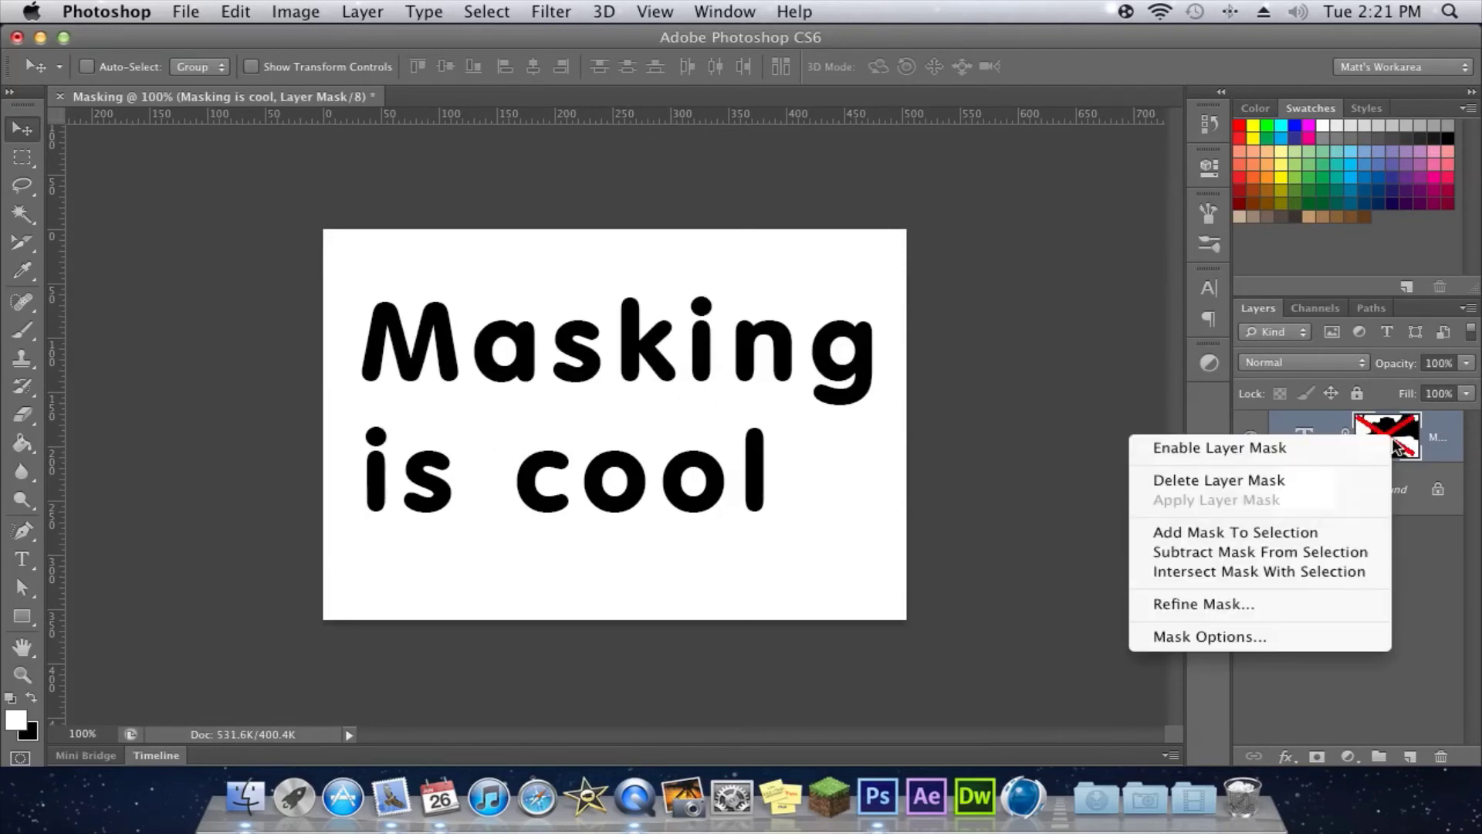
click(1375, 482)
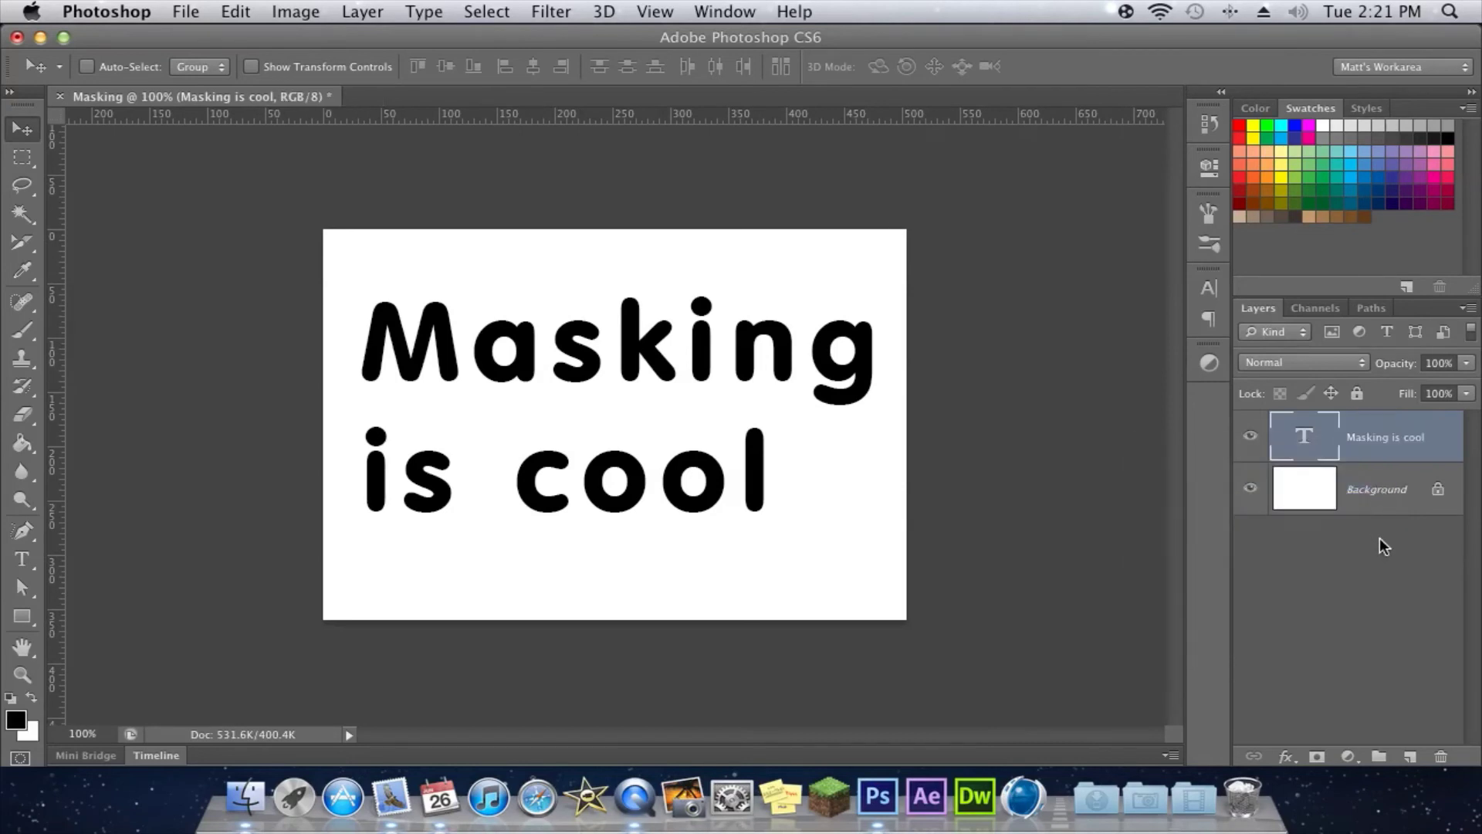
Add a blank mask to the text layer, delete it, and open the layer's context menu.
click(1368, 610)
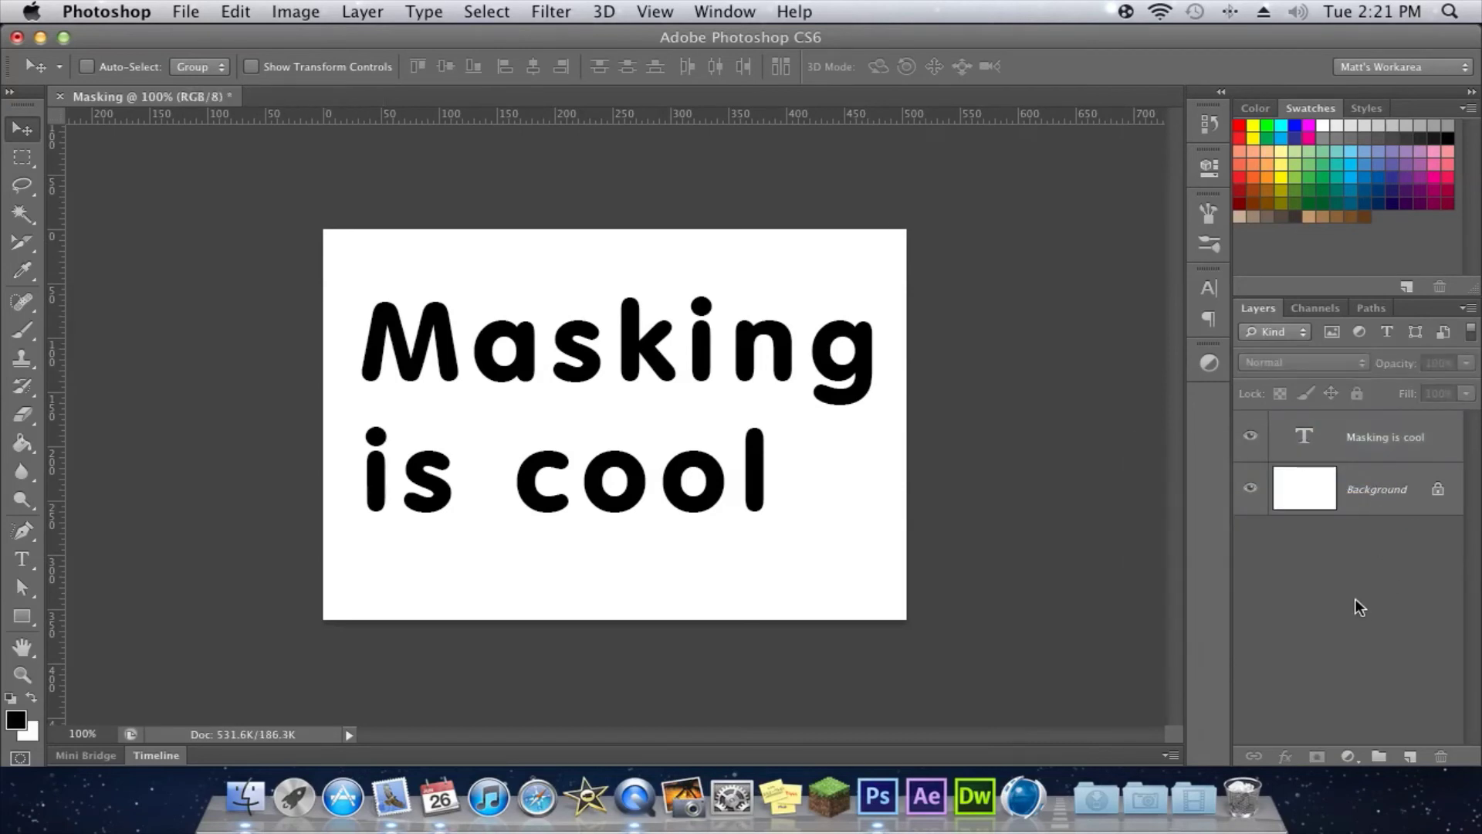
click(1422, 445)
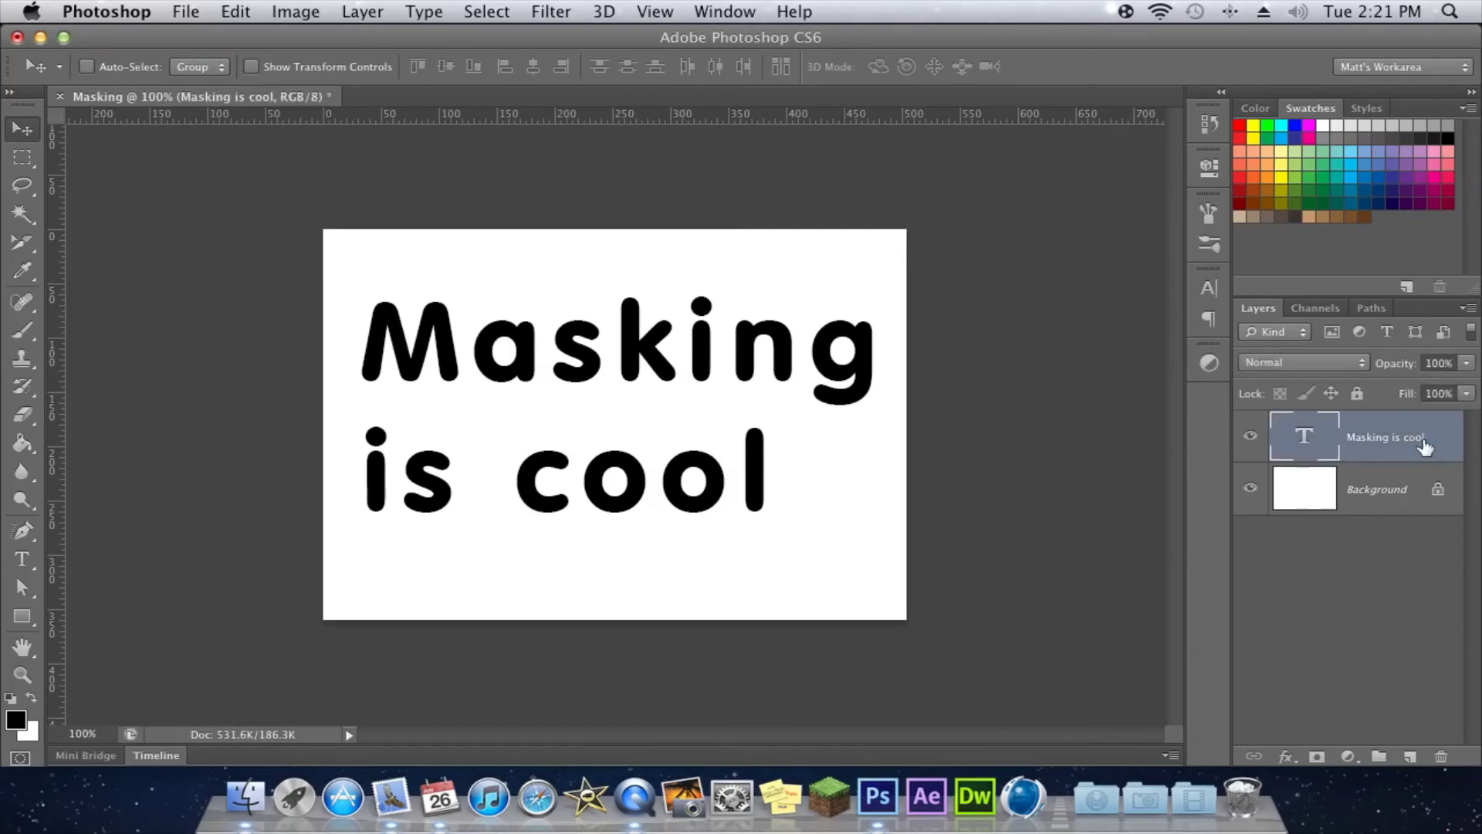
click(1317, 756)
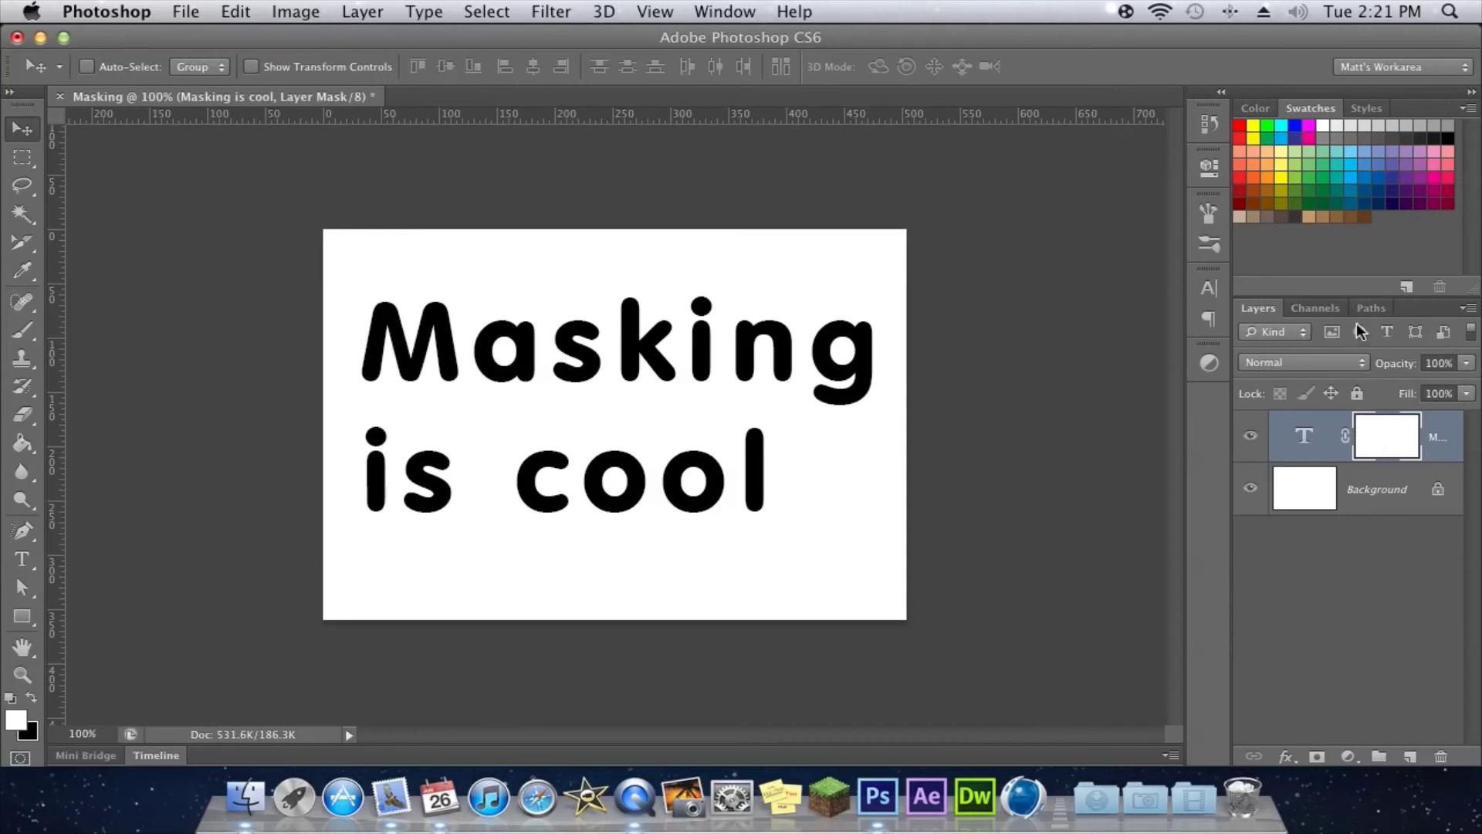
right_click(1406, 432)
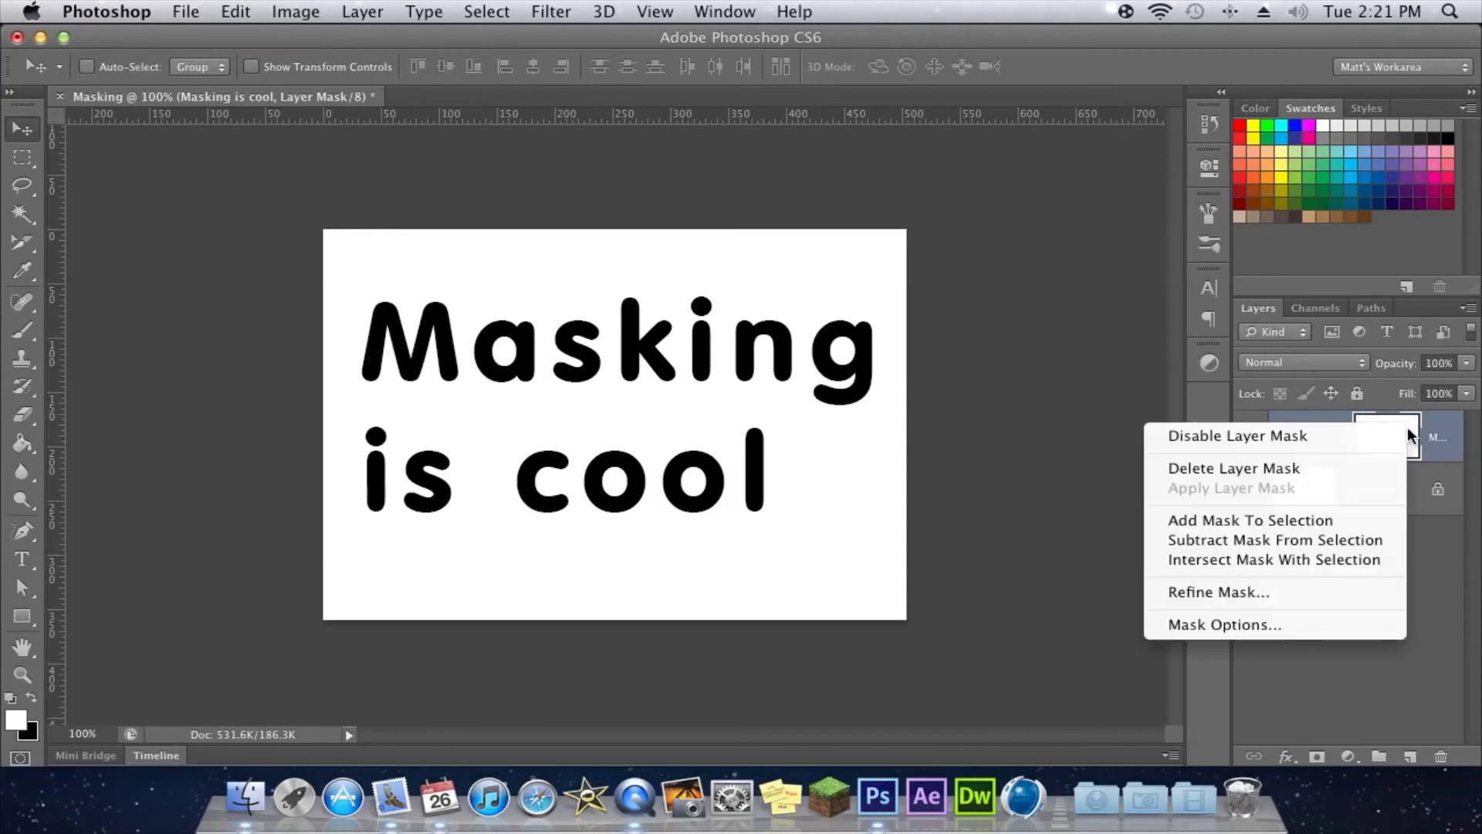
click(1396, 466)
click(1392, 543)
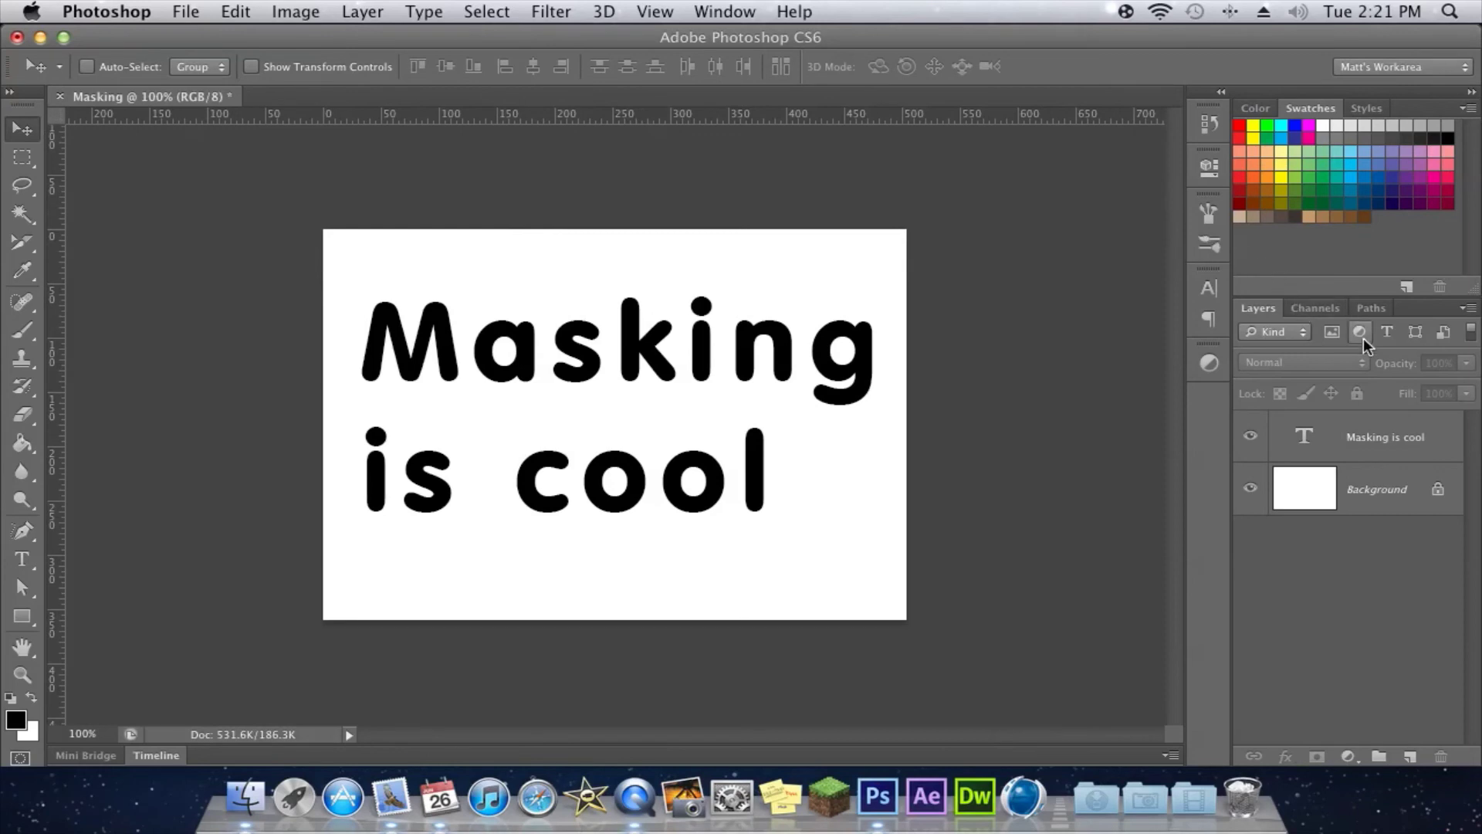
right_click(1394, 419)
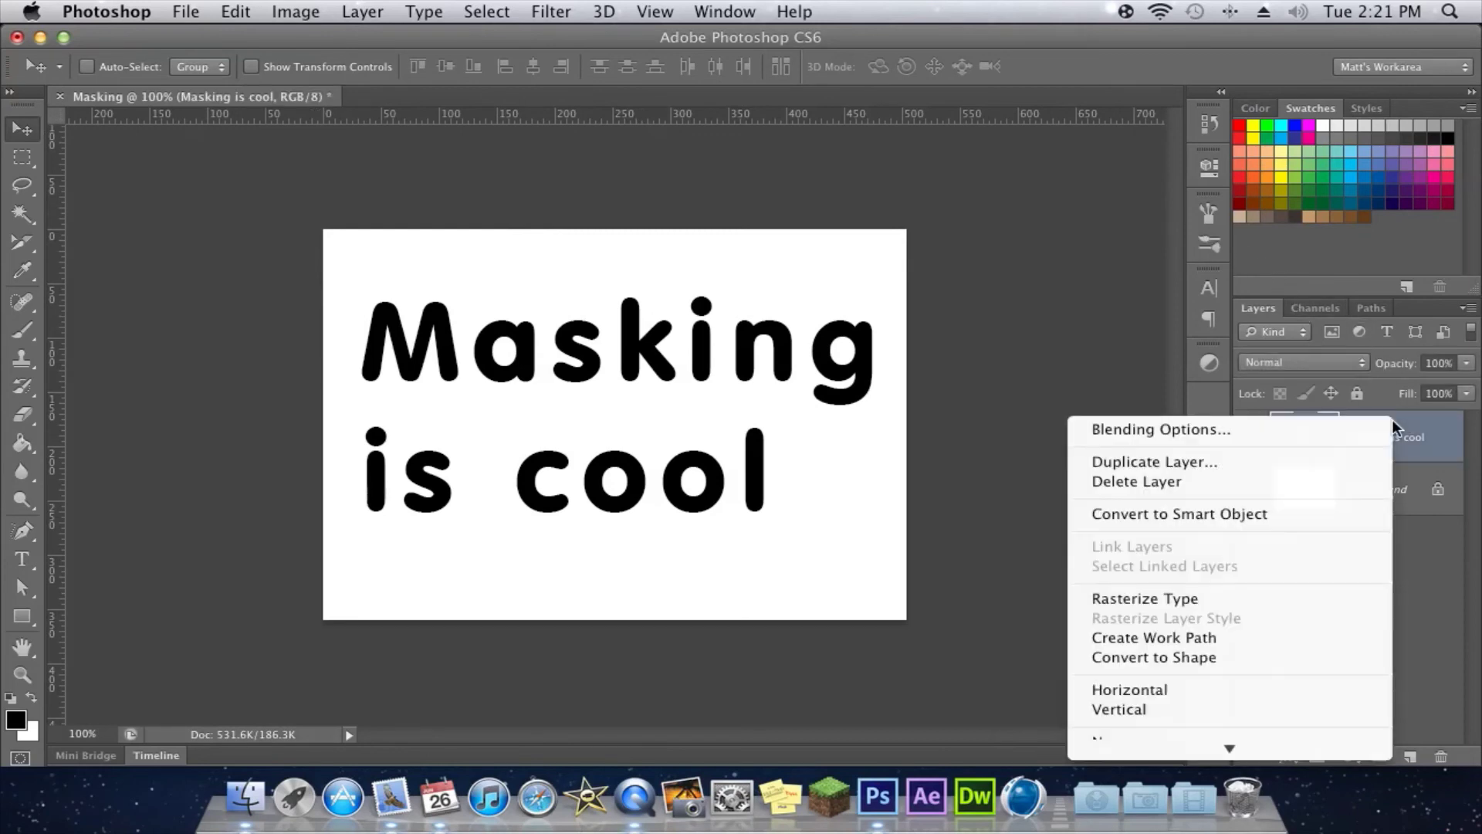
Rasterize the 'Masking is cool' text layer and add a white layer mask to it.
key(Escape)
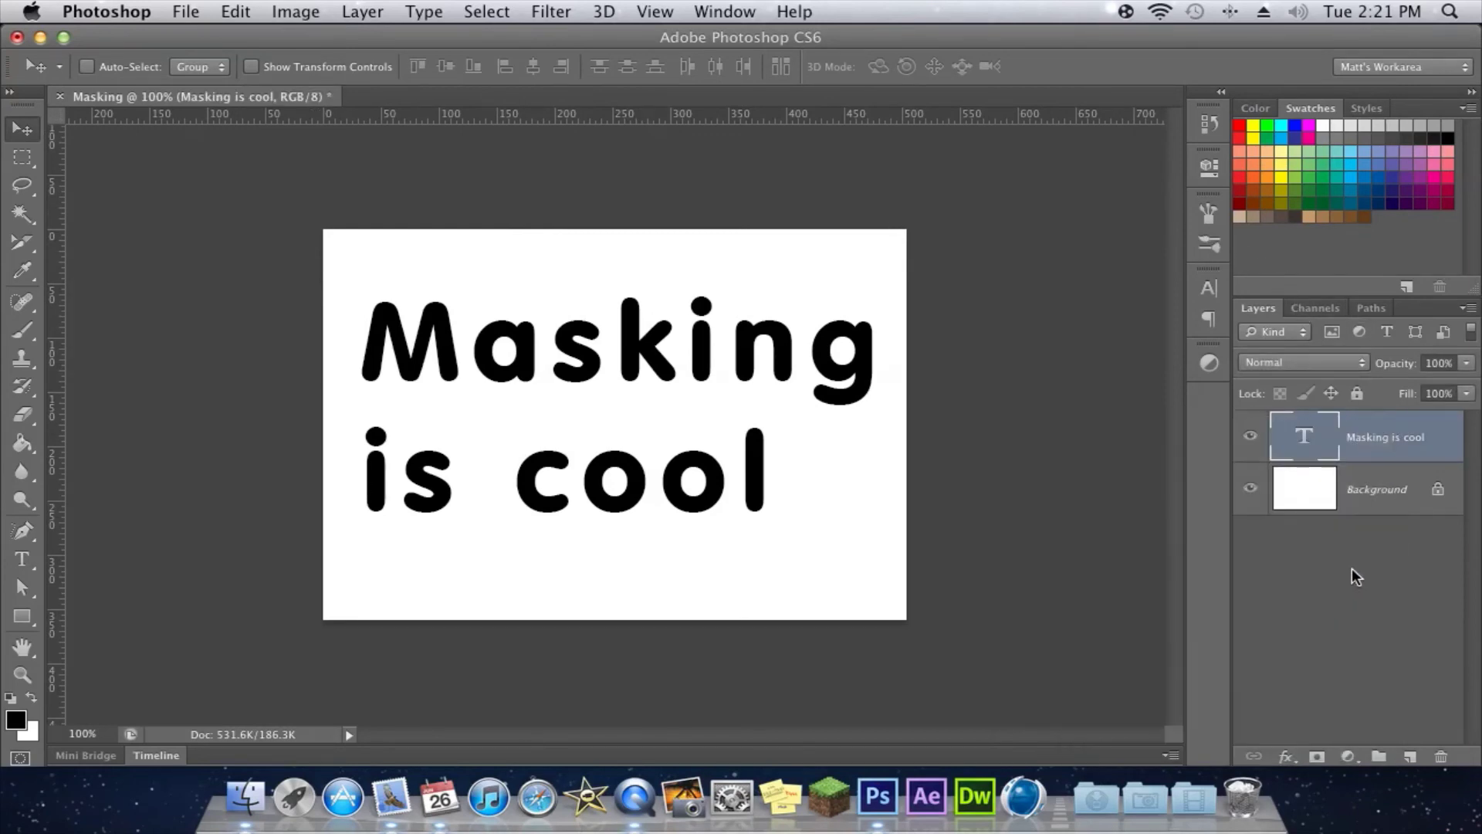
right_click(1423, 456)
click(1299, 625)
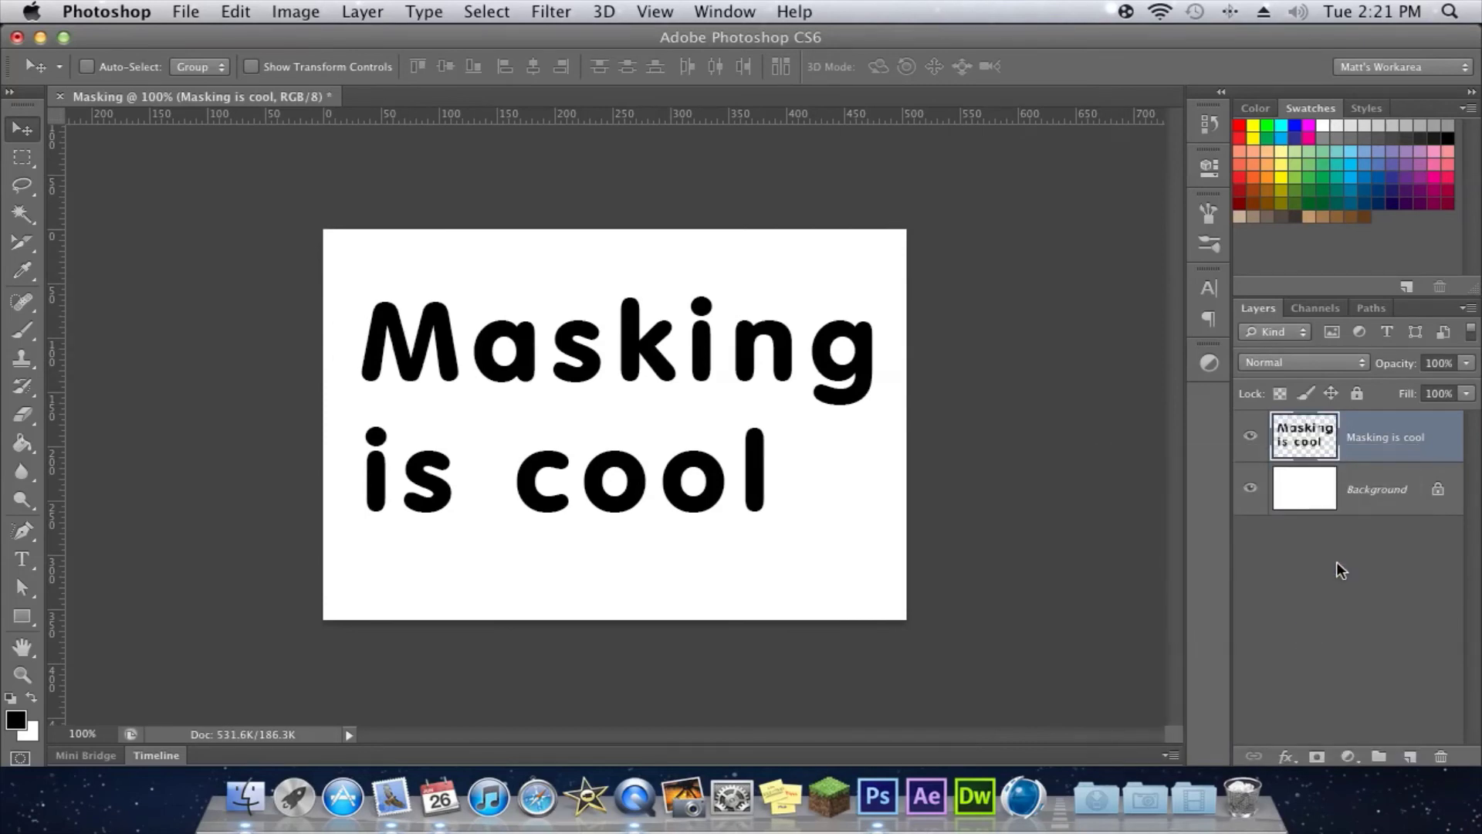
click(1320, 758)
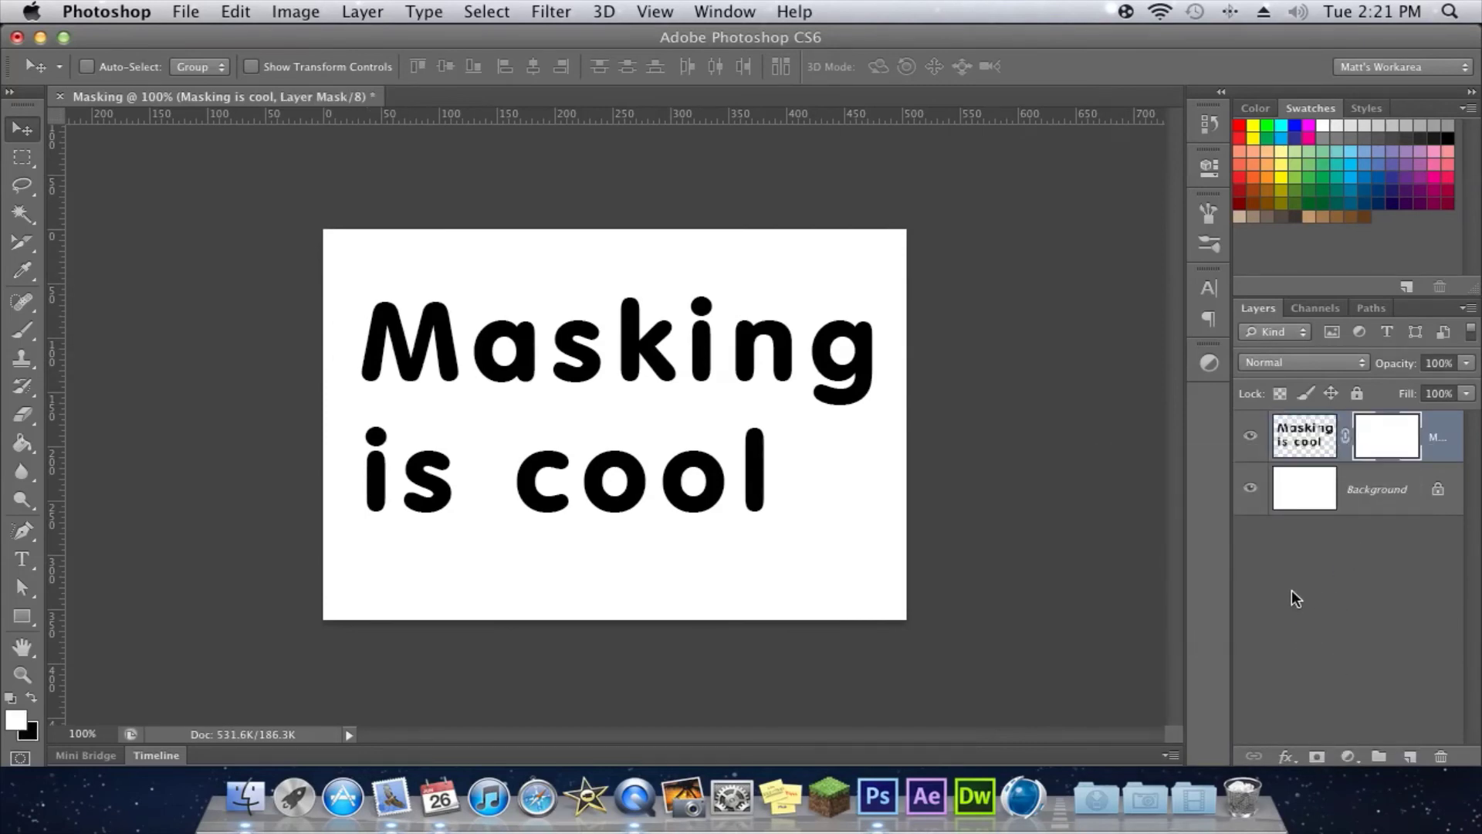
Brush a diagonal black stroke on the mask to hide parts of both text lines.
key(b)
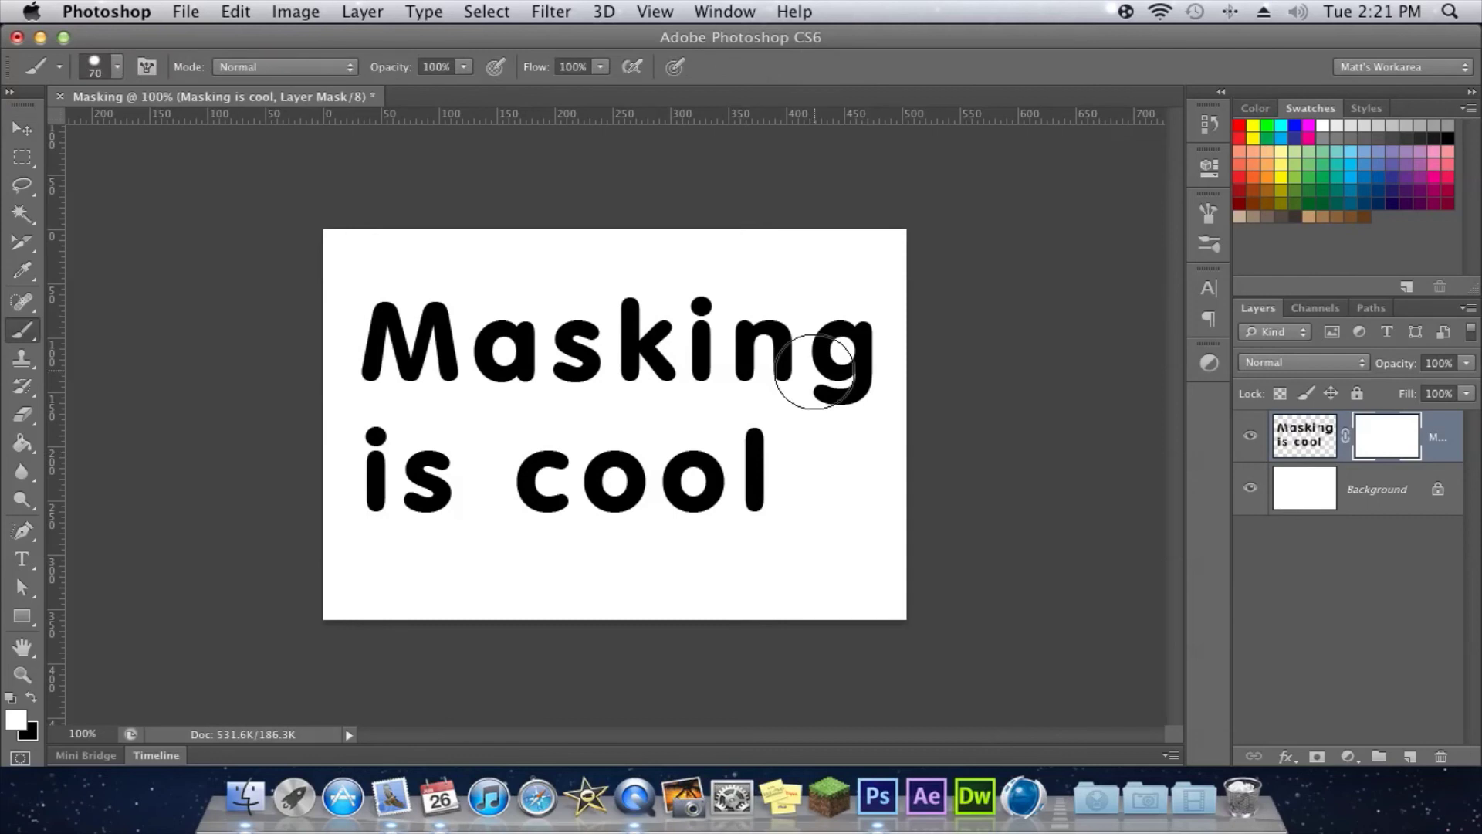
key(x)
mouse_move(824, 321)
mouse_down()
mouse_move(616, 420)
mouse_move(175, 568)
mouse_up()
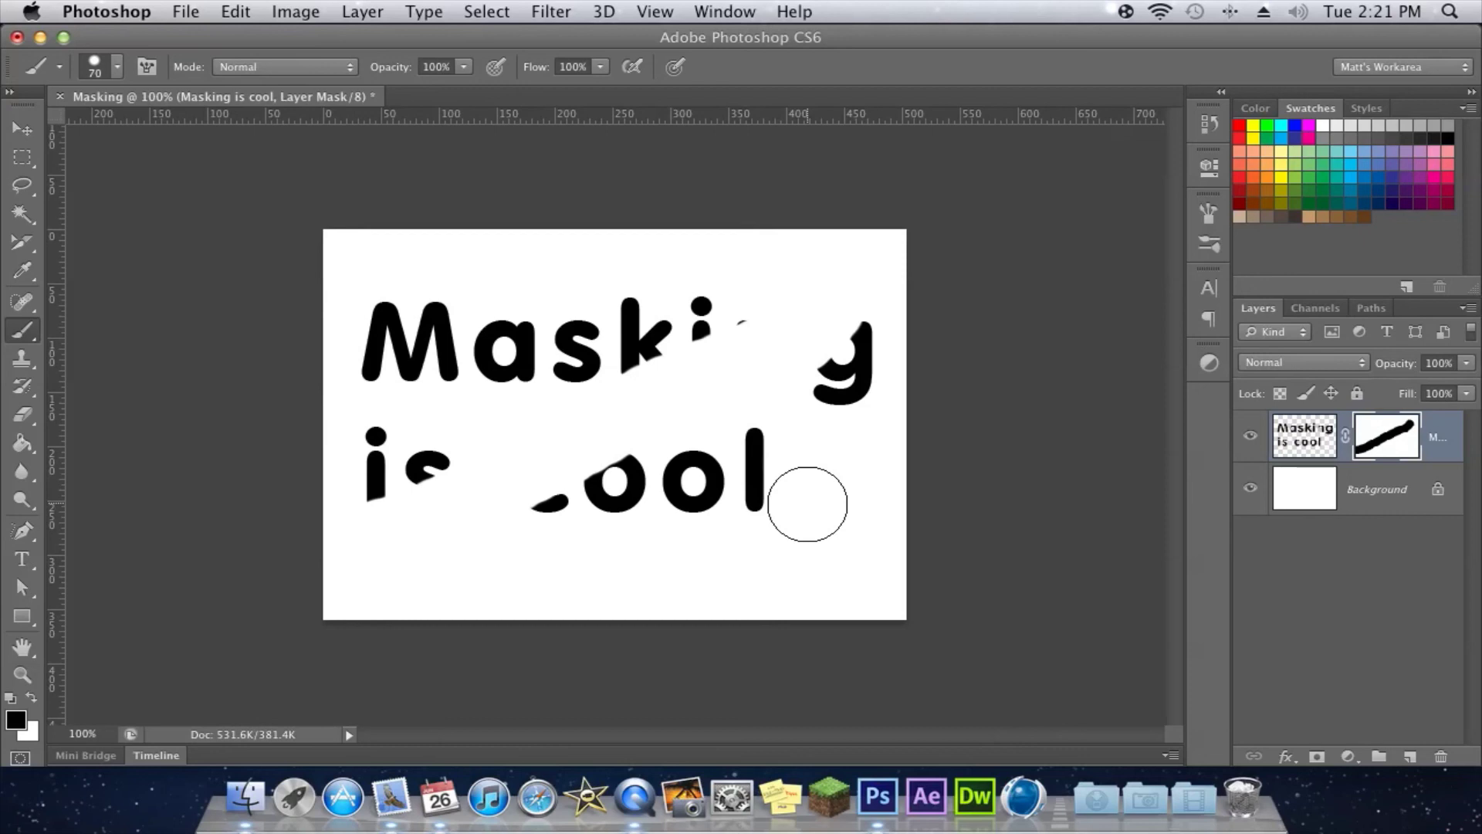
Set the foreground to mid grey 989898 and brush it over letters to make them semi-transparent.
click(15, 720)
click(820, 506)
click(616, 430)
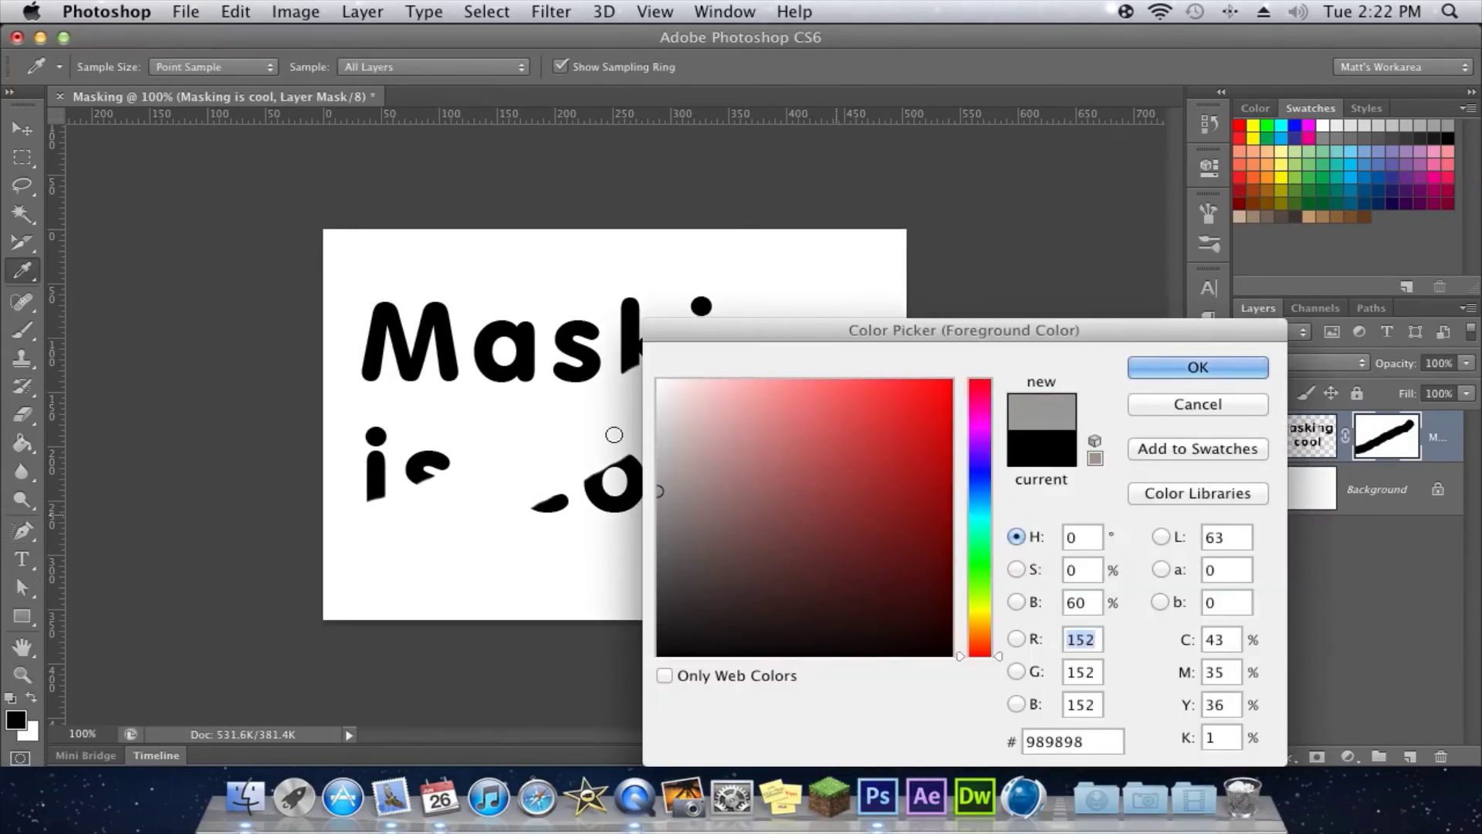
click(1161, 366)
key(b)
mouse_move(457, 332)
mouse_down()
mouse_move(370, 479)
mouse_move(628, 247)
mouse_move(617, 474)
mouse_up()
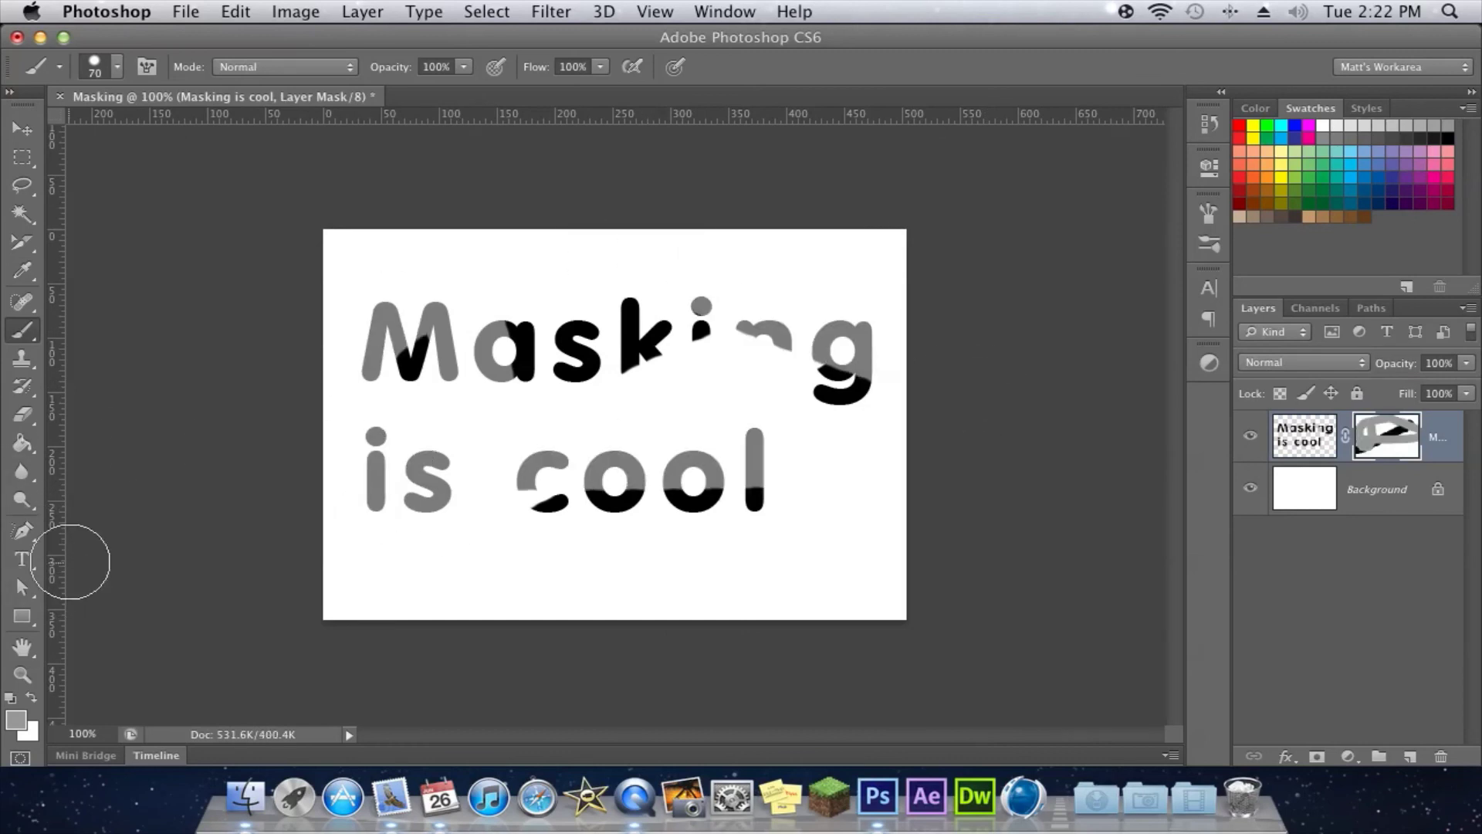